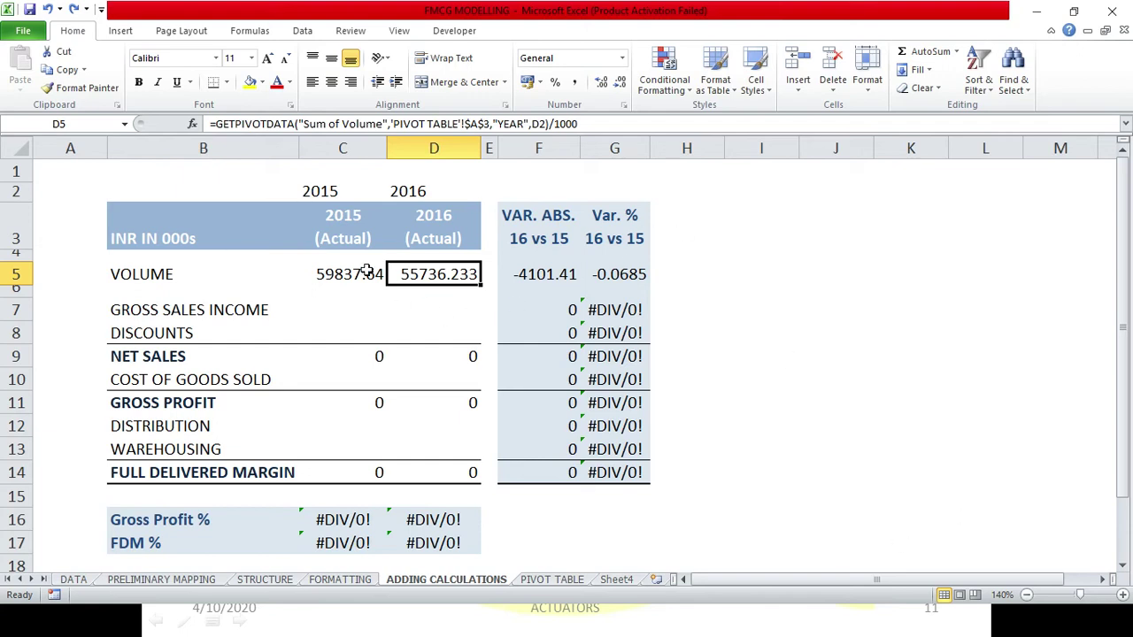
Step: Expand 2015 into monthly columns on the PIVOT TABLE sheet and locate the 2016 year header
left_click(366, 274)
key("Right")
left_click(546, 579)
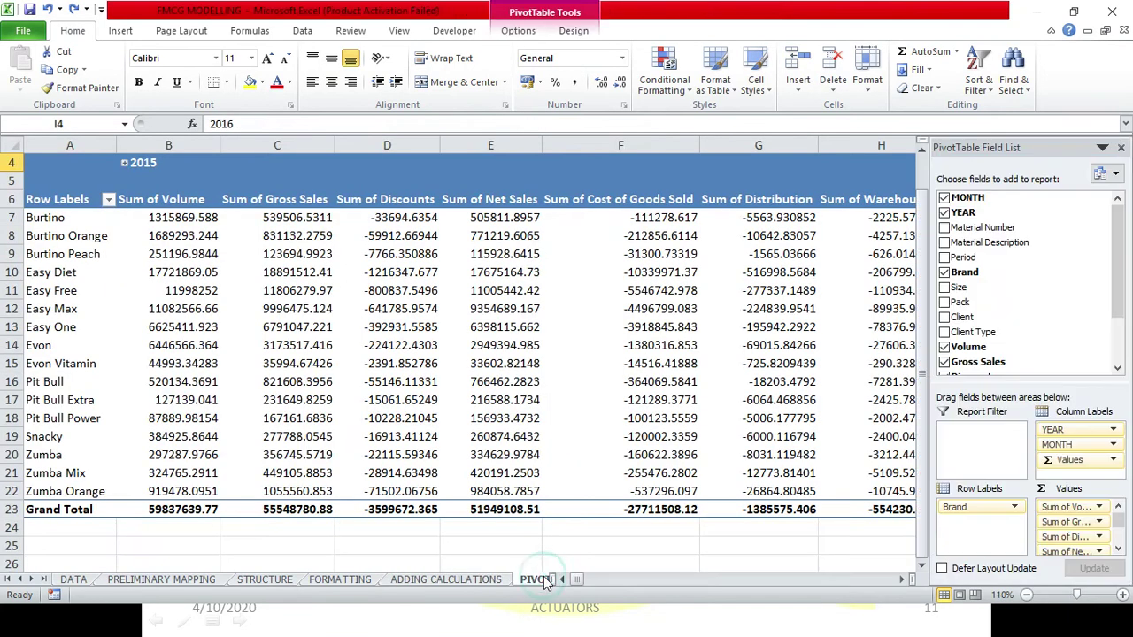
left_click(124, 164)
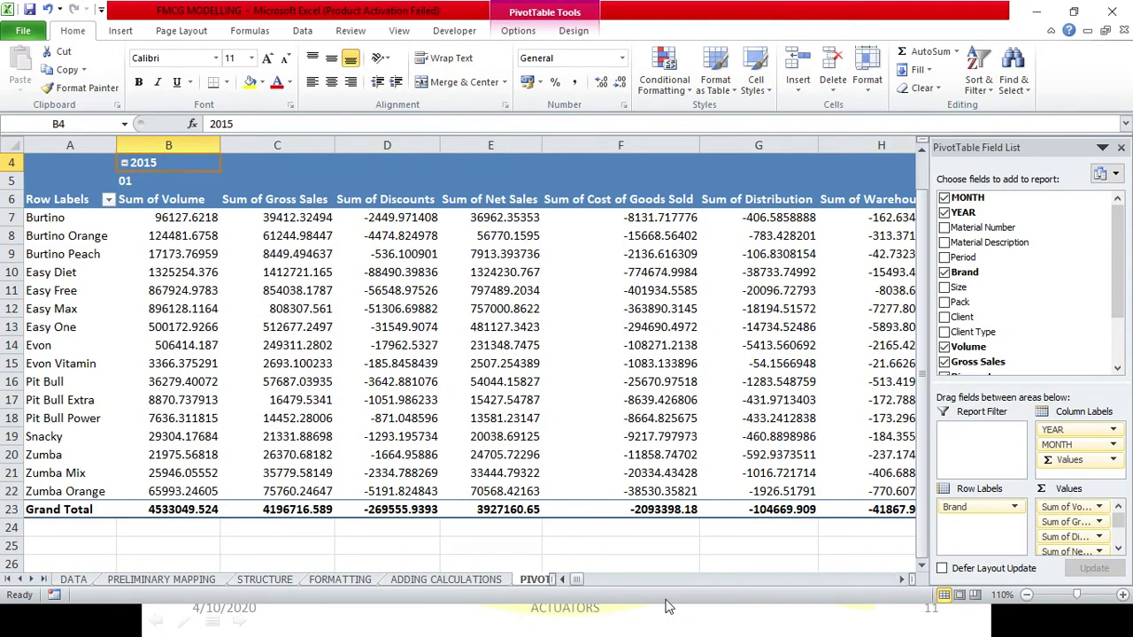
left_click_drag(579, 579, 734, 605)
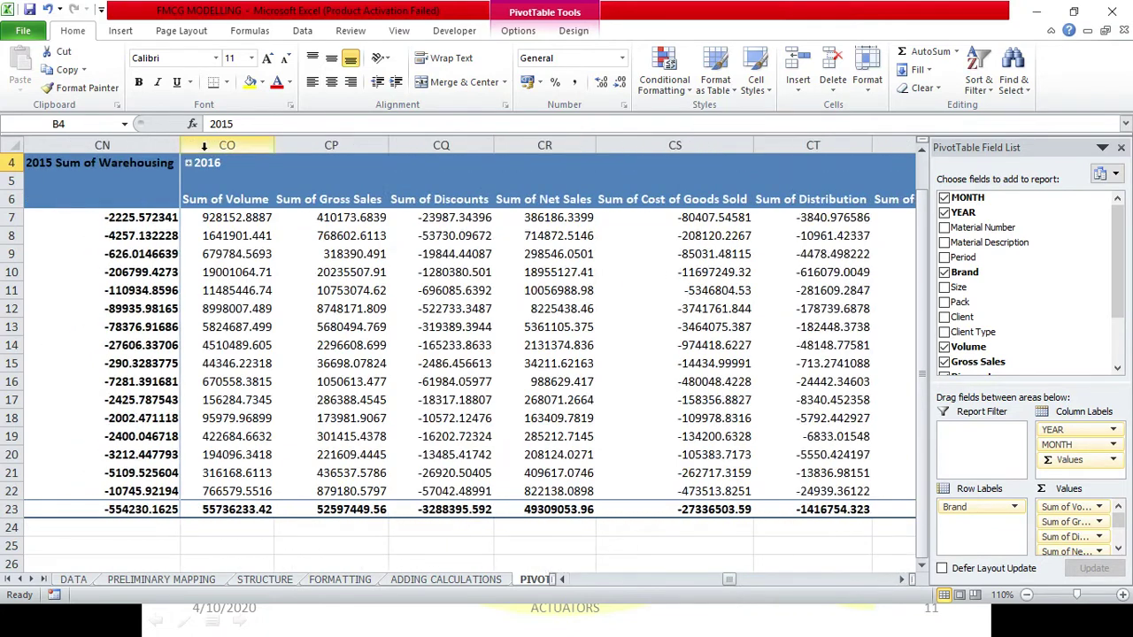
left_click(186, 163)
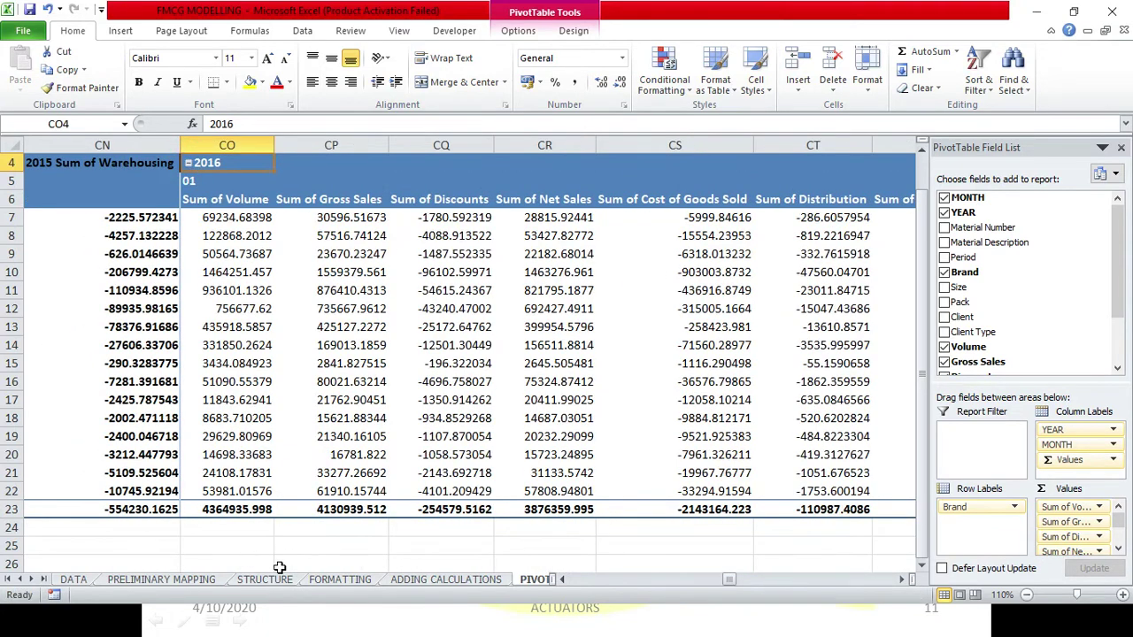
left_click(421, 579)
Step: Make D2 a formula referencing the pivot table's 2016 year header
left_click(430, 189)
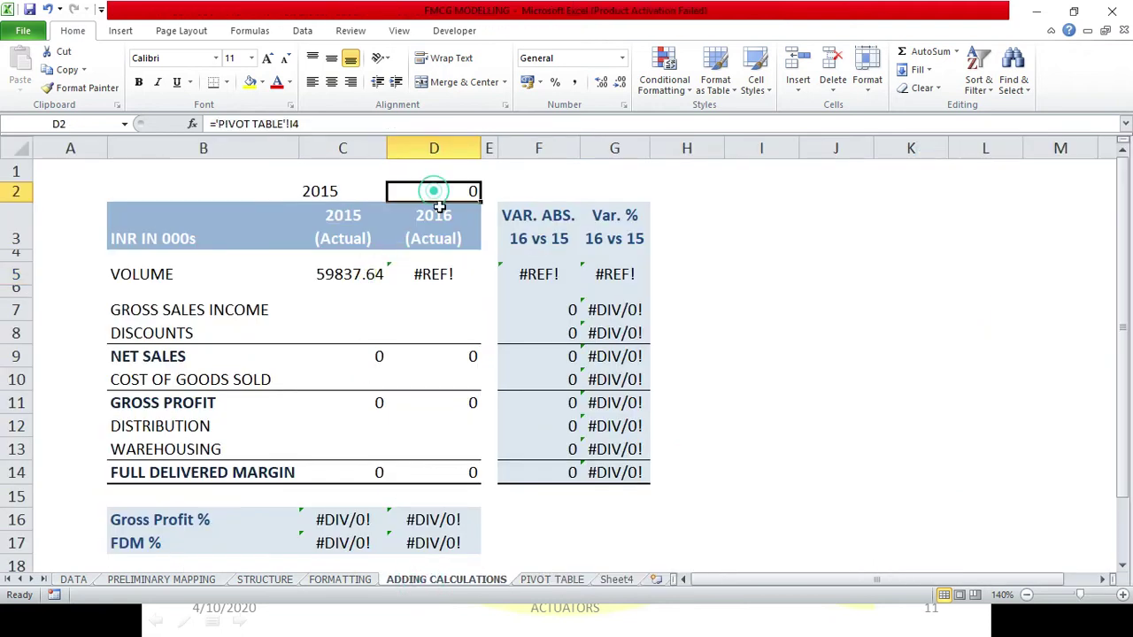
type("=")
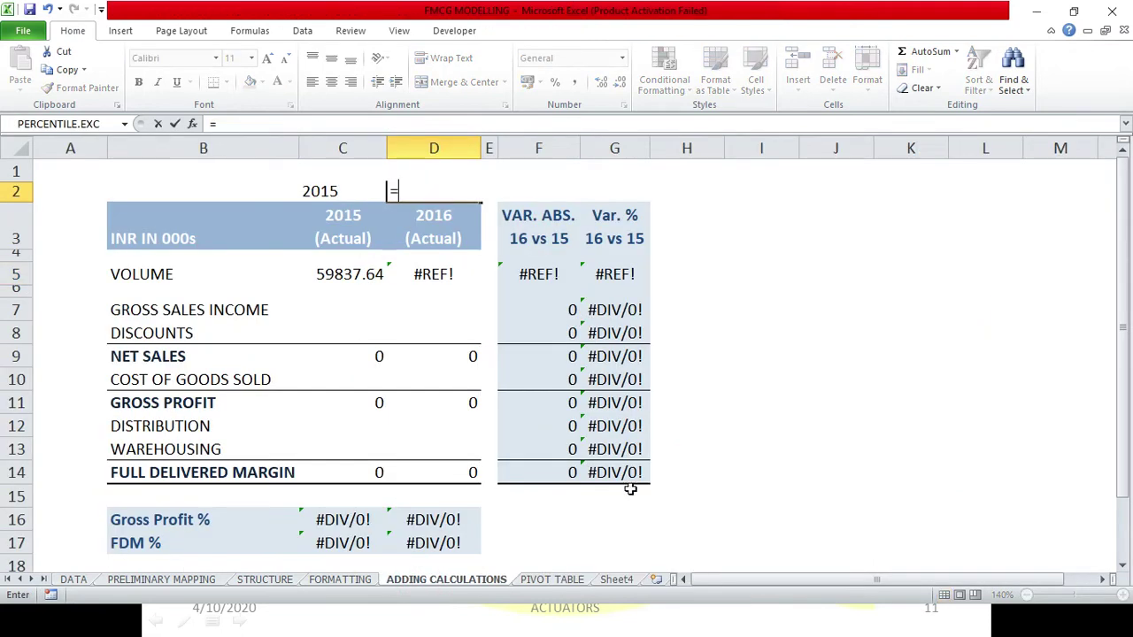
left_click(527, 580)
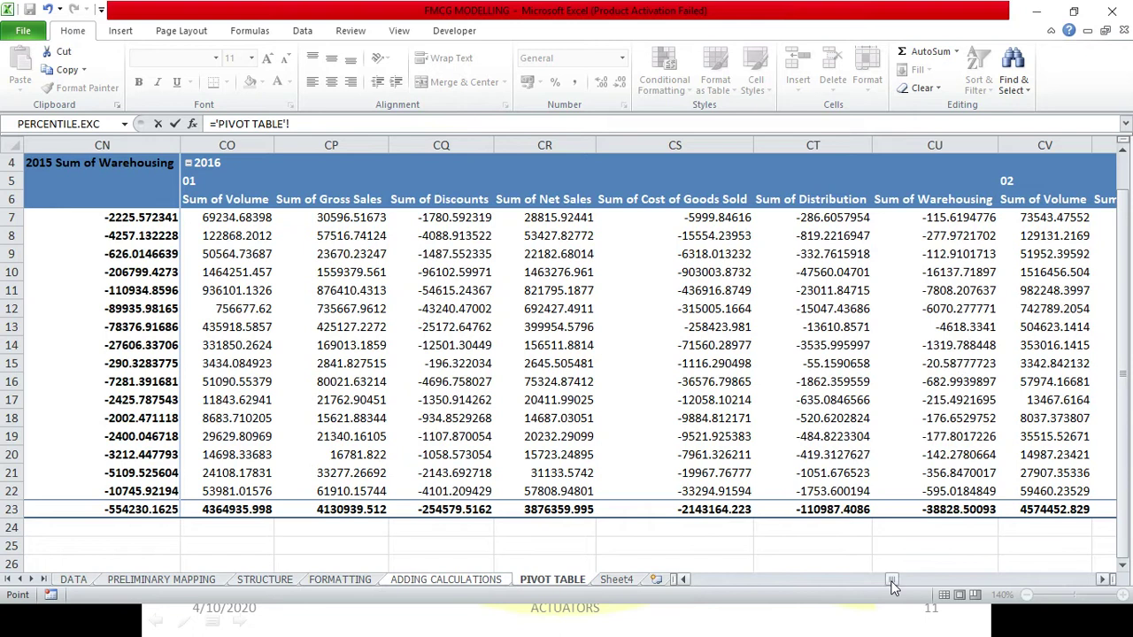
left_click(244, 167)
key("Return")
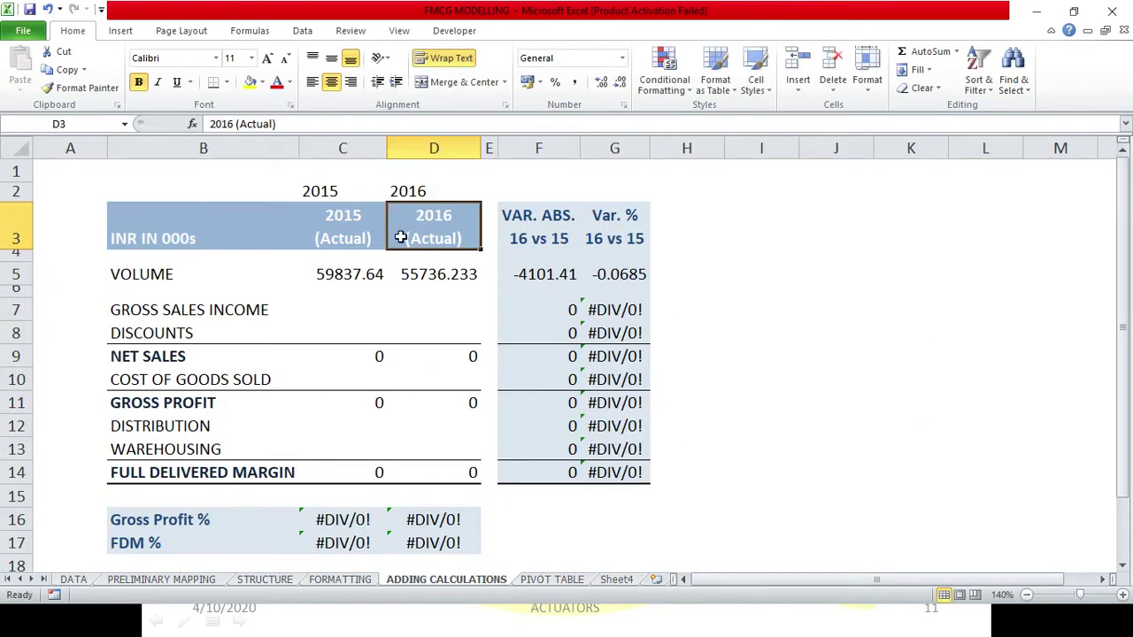
left_click(351, 290)
left_click(352, 274)
Step: Lock the year row in the 2015 Volume formula by changing C2 to C$2
double_click(360, 274)
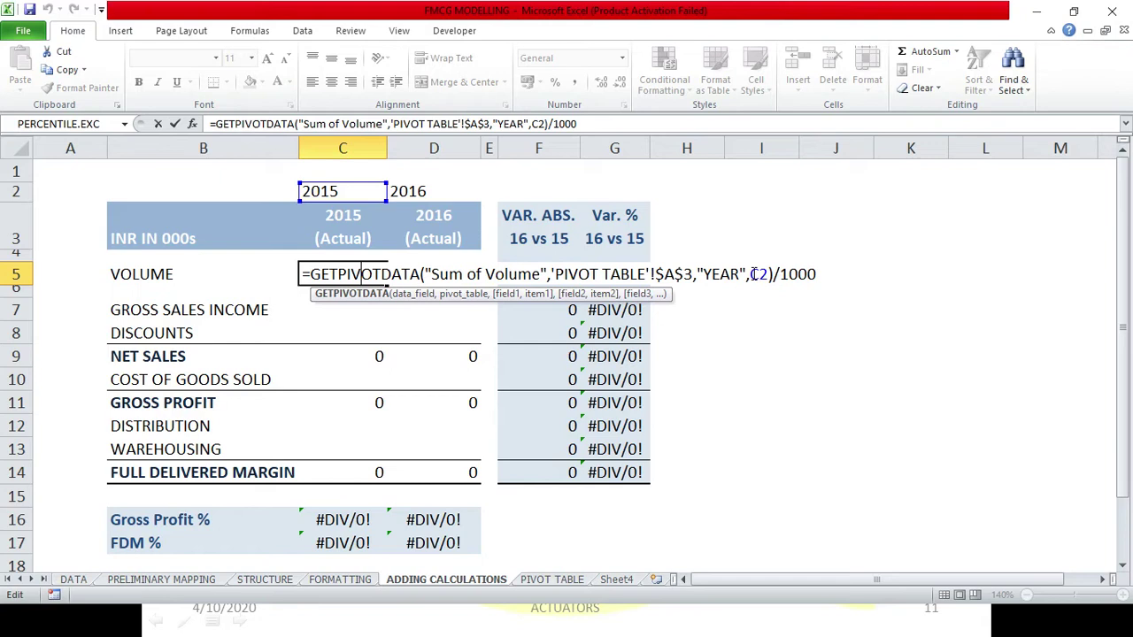
left_click(761, 274)
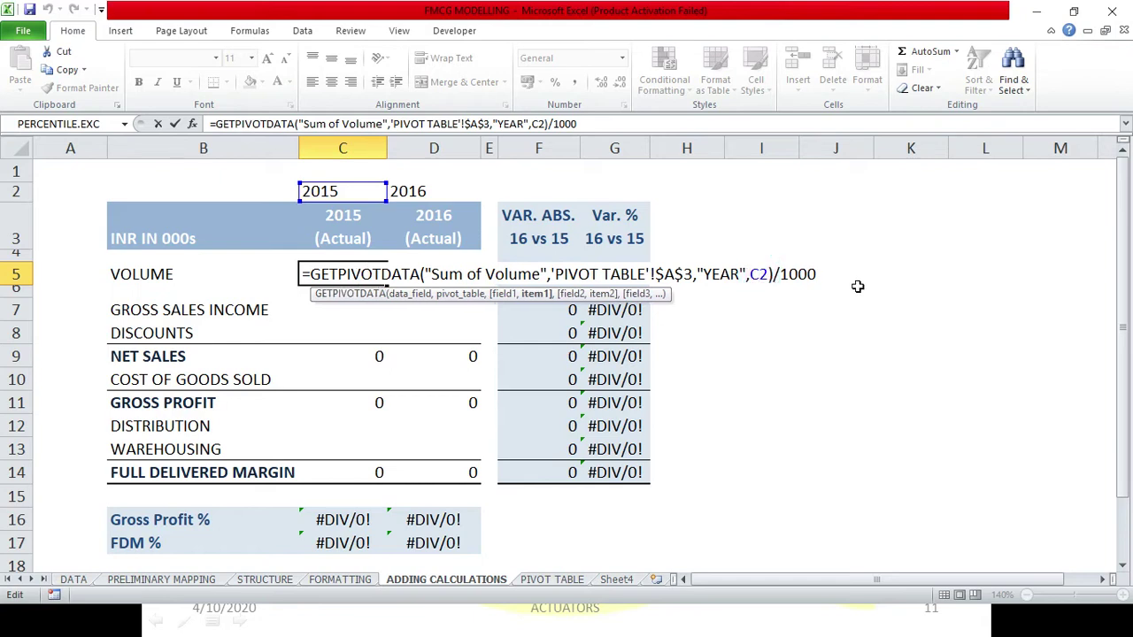
type("$")
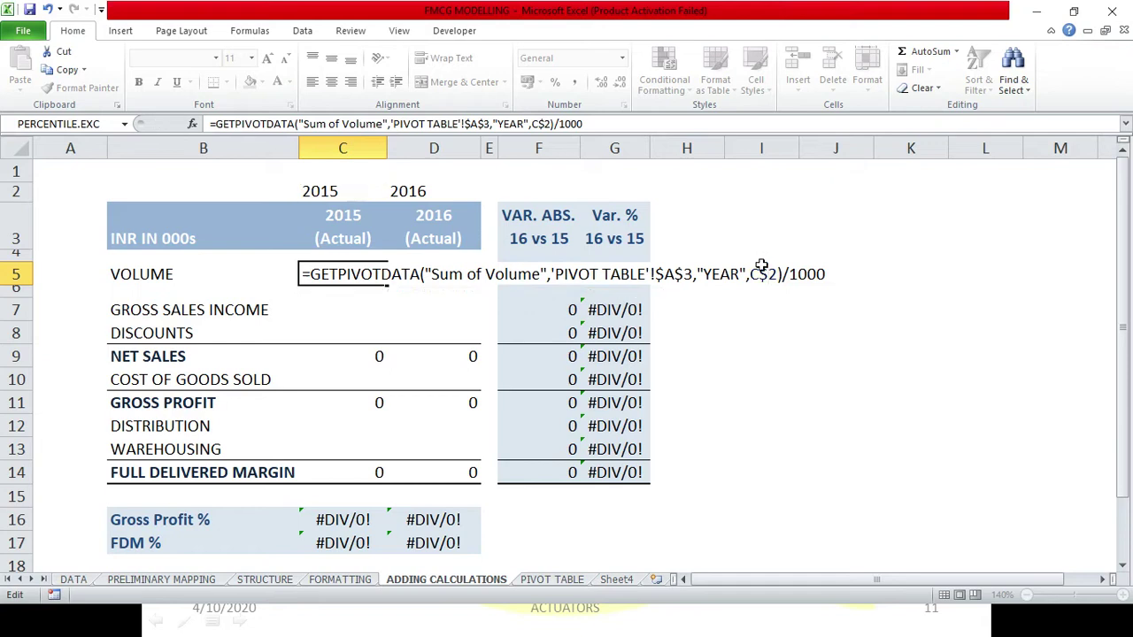
key("Return")
Step: Copy the Volume formula into 2016, giving 59837.64 and 55736.233
double_click(468, 277)
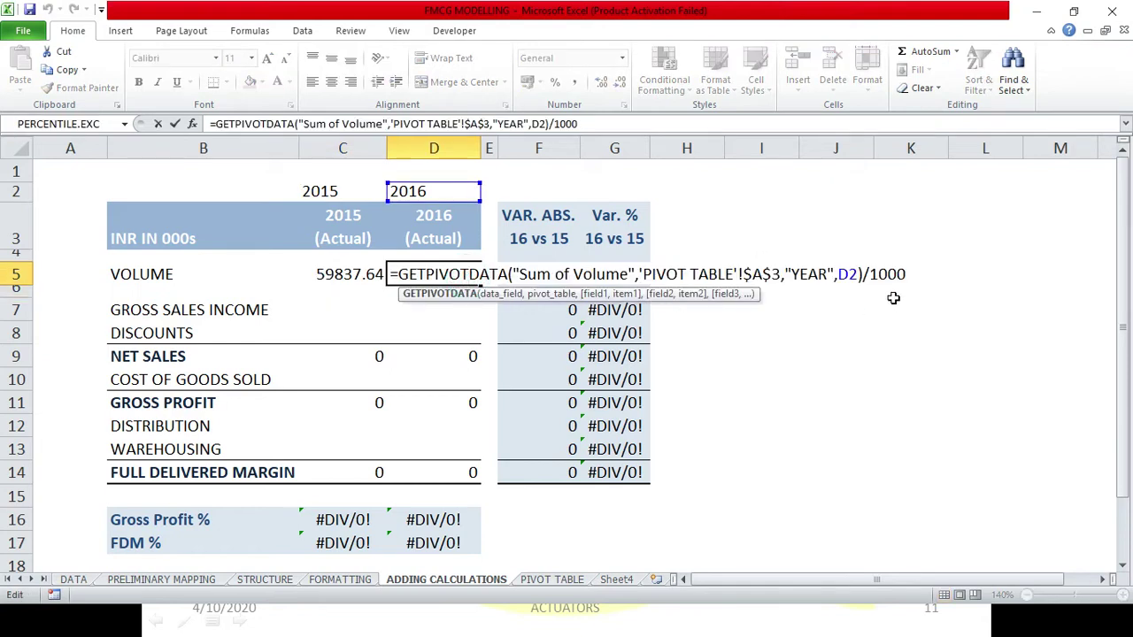
left_click(412, 299)
left_click(377, 283)
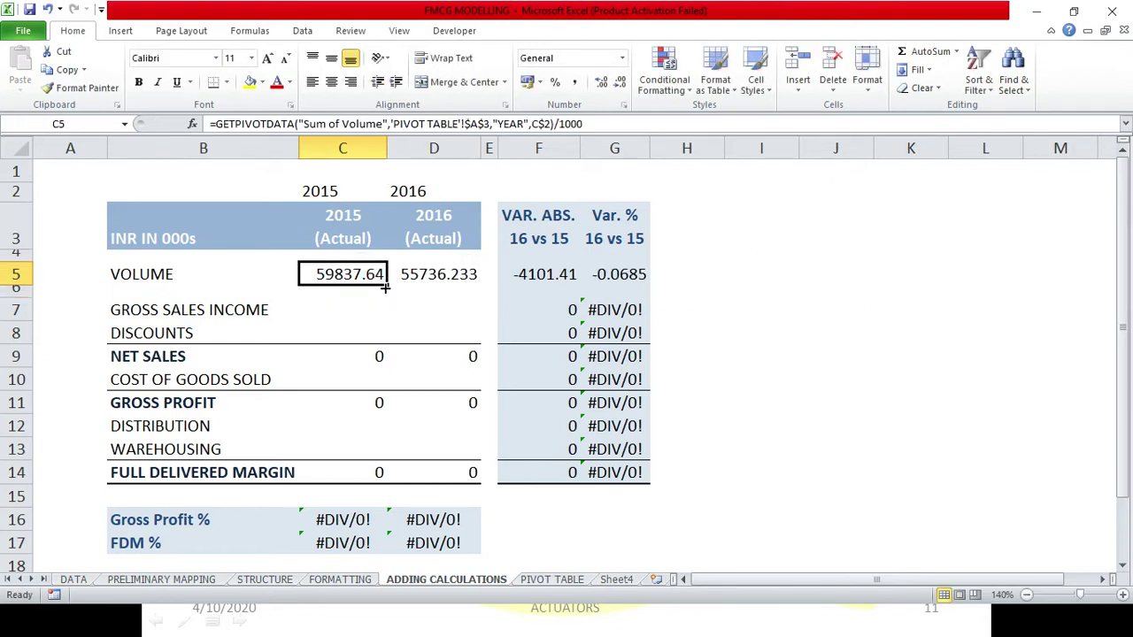
left_click_drag(384, 285, 441, 275)
double_click(441, 275)
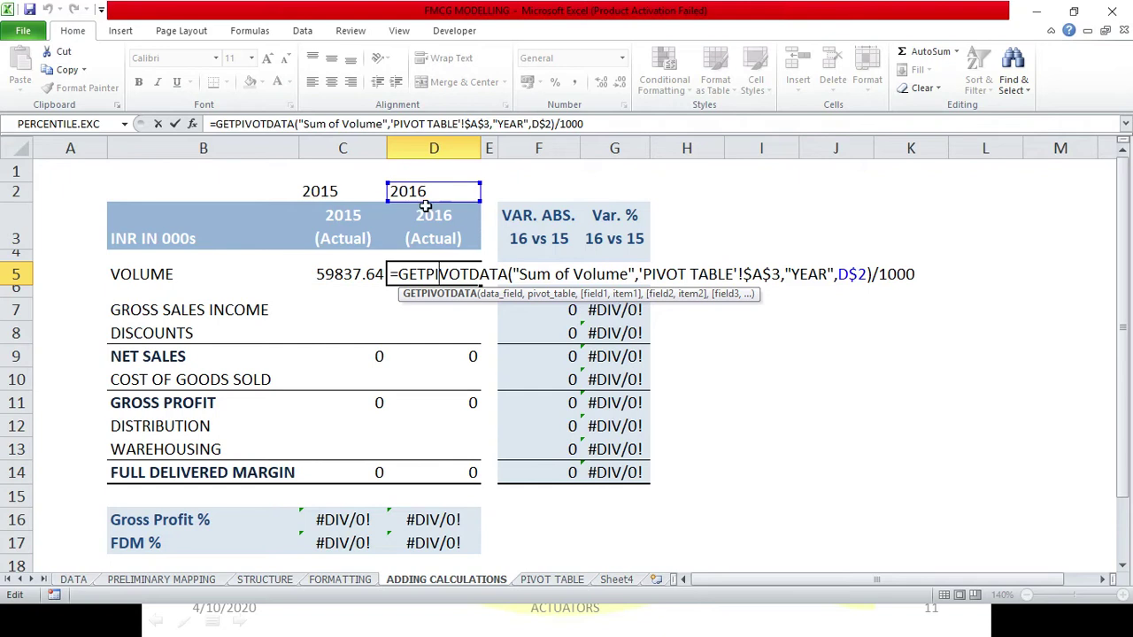
key("Return")
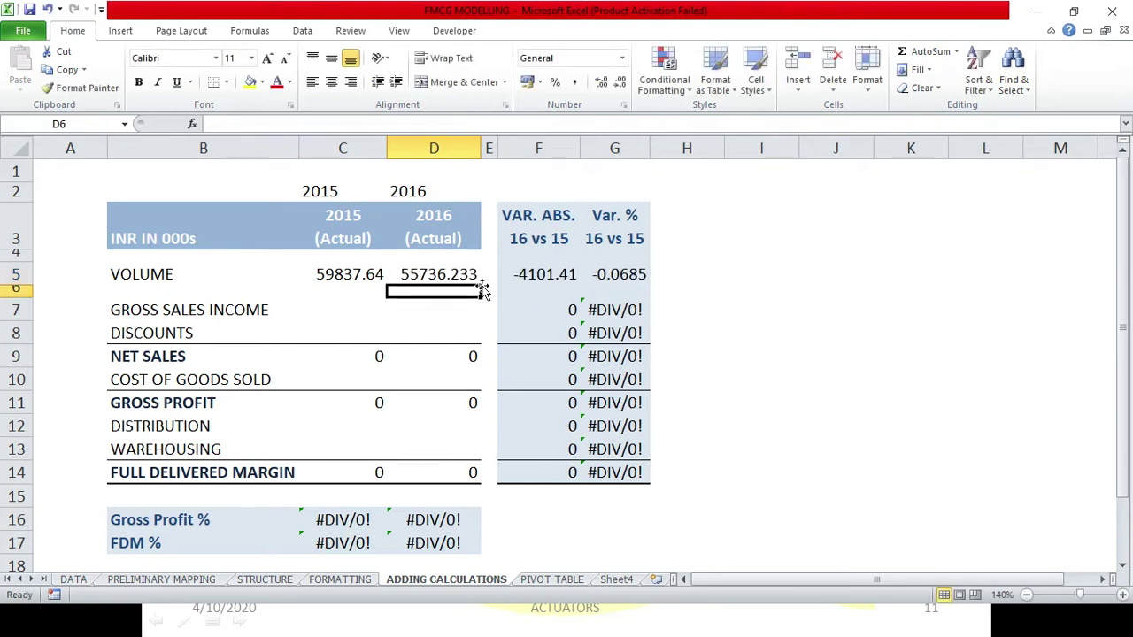
double_click(331, 273)
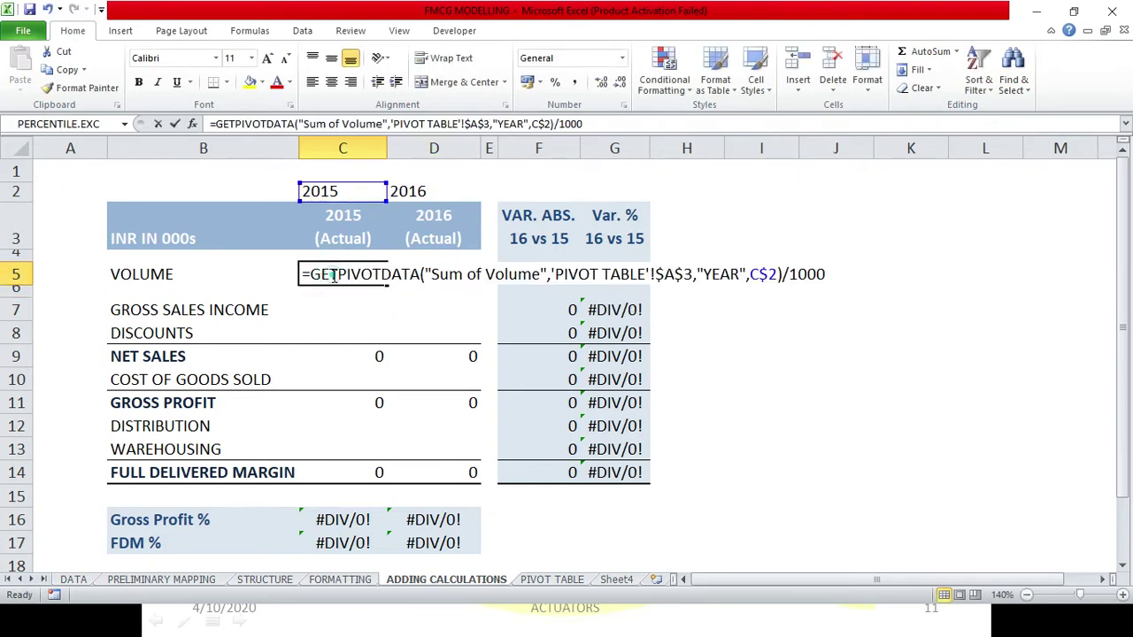
key("Return")
Step: Start a 2015 Gross Sales formula that pulls from the PIVOT TABLE sheet
left_click(351, 311)
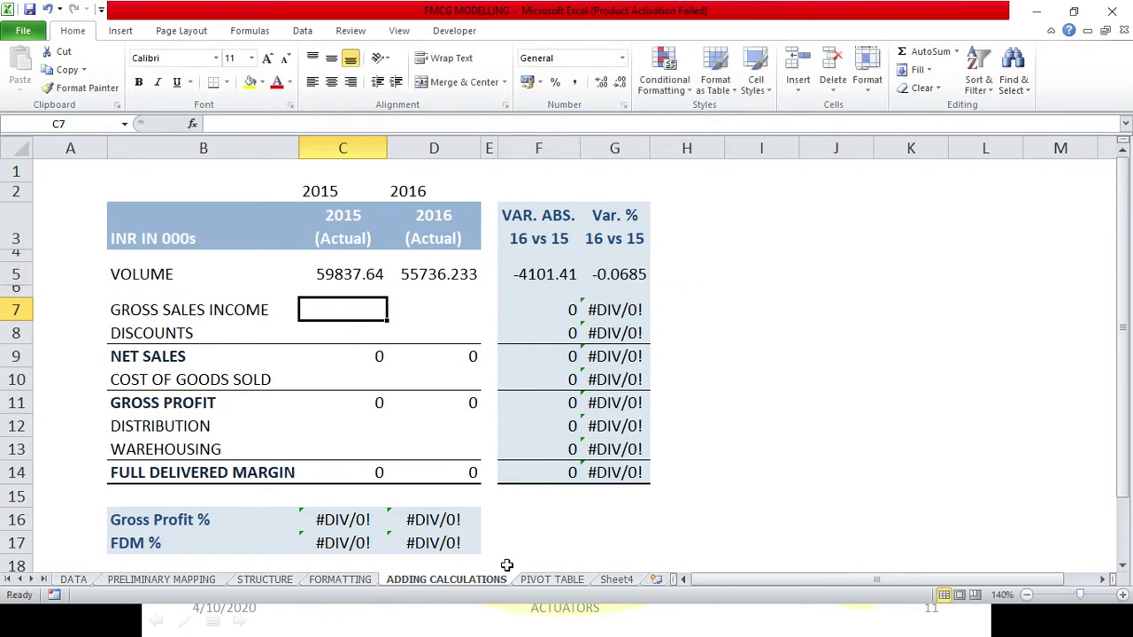
type("=")
left_click(552, 578)
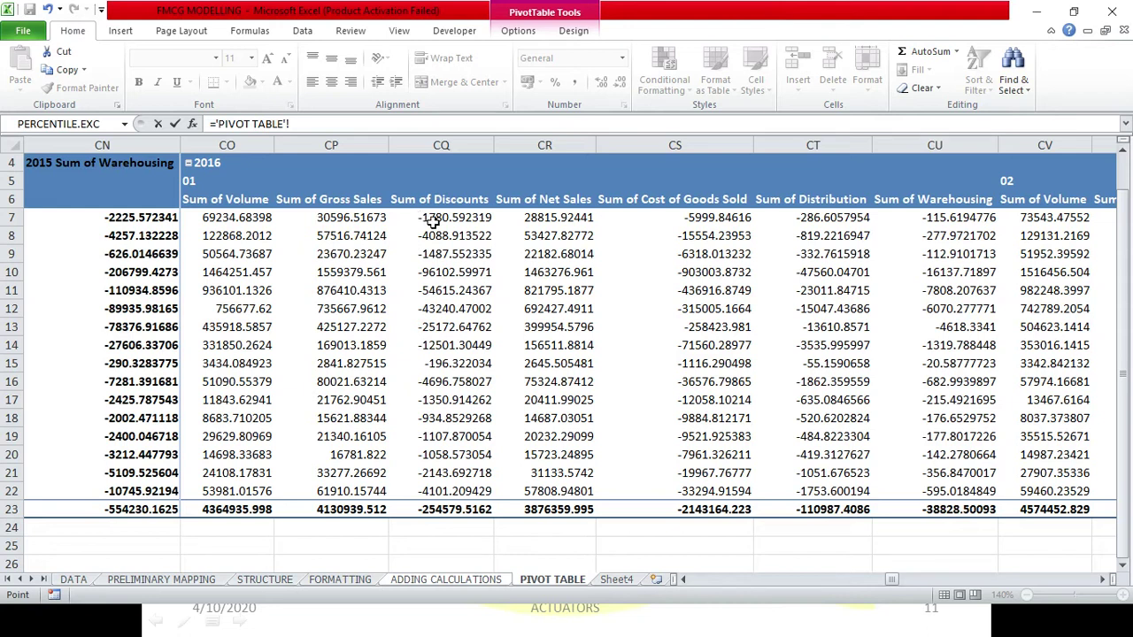
key("Escape")
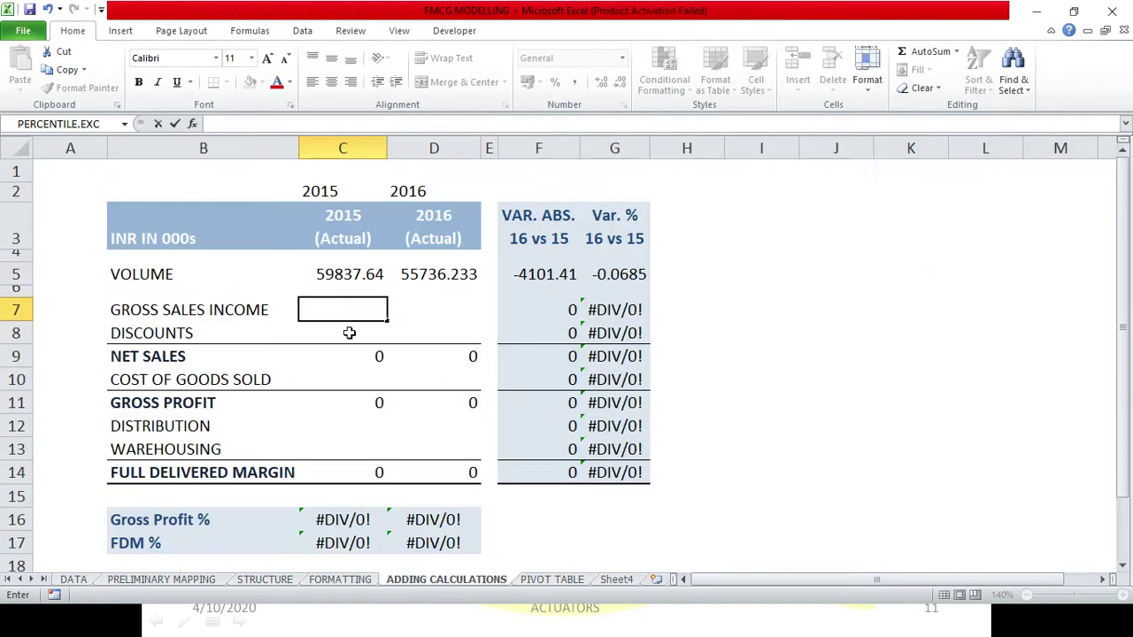
double_click(370, 310)
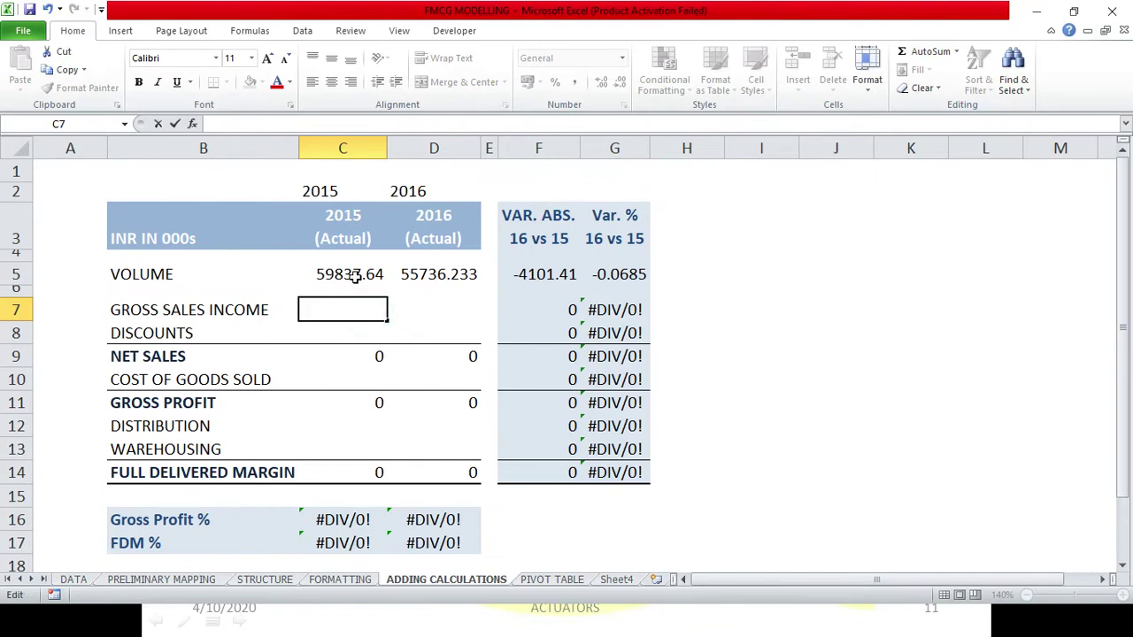
double_click(354, 275)
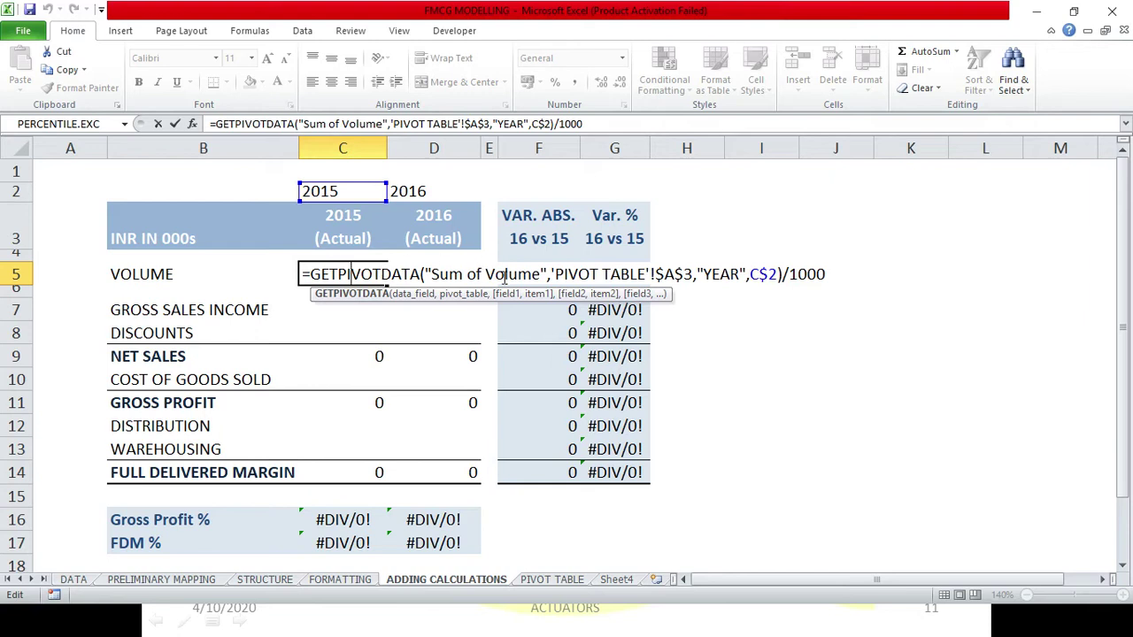
left_click(535, 274)
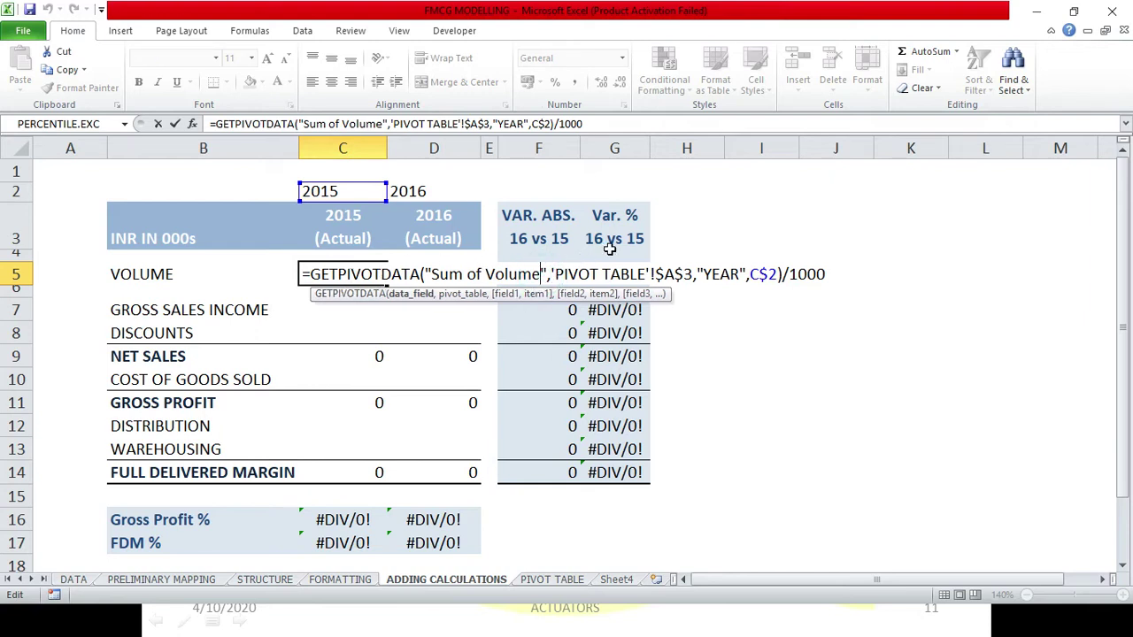
key("BackSpace")
key("BackSpace")
key("BackSpace")
key("BackSpace")
key("BackSpace")
key("BackSpace")
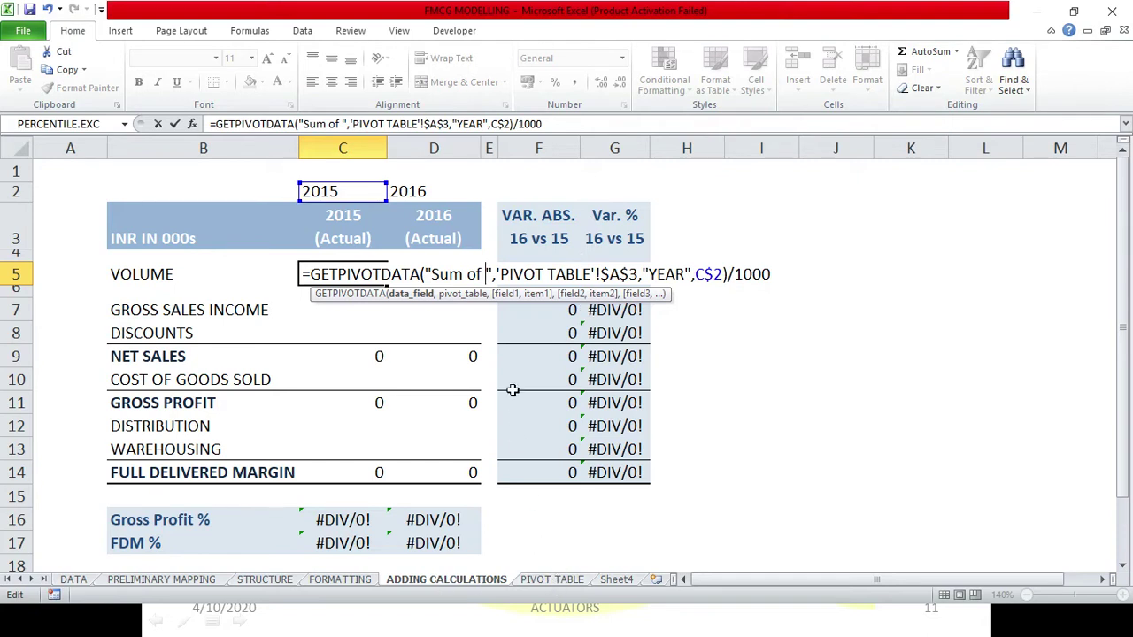
type("Volume")
key("Return")
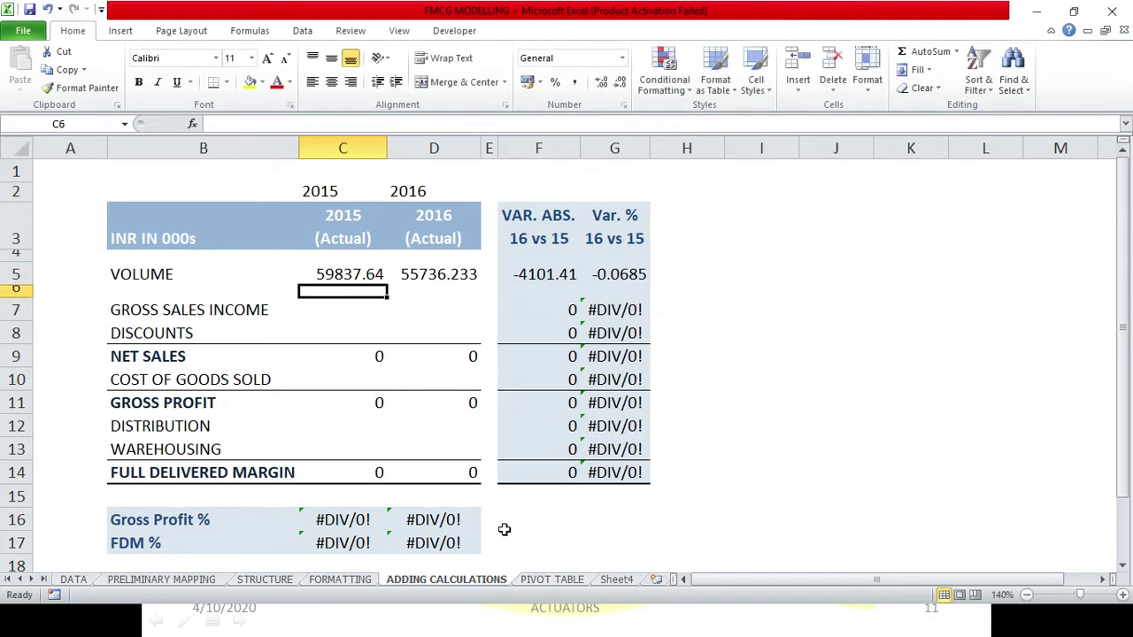
left_click(534, 580)
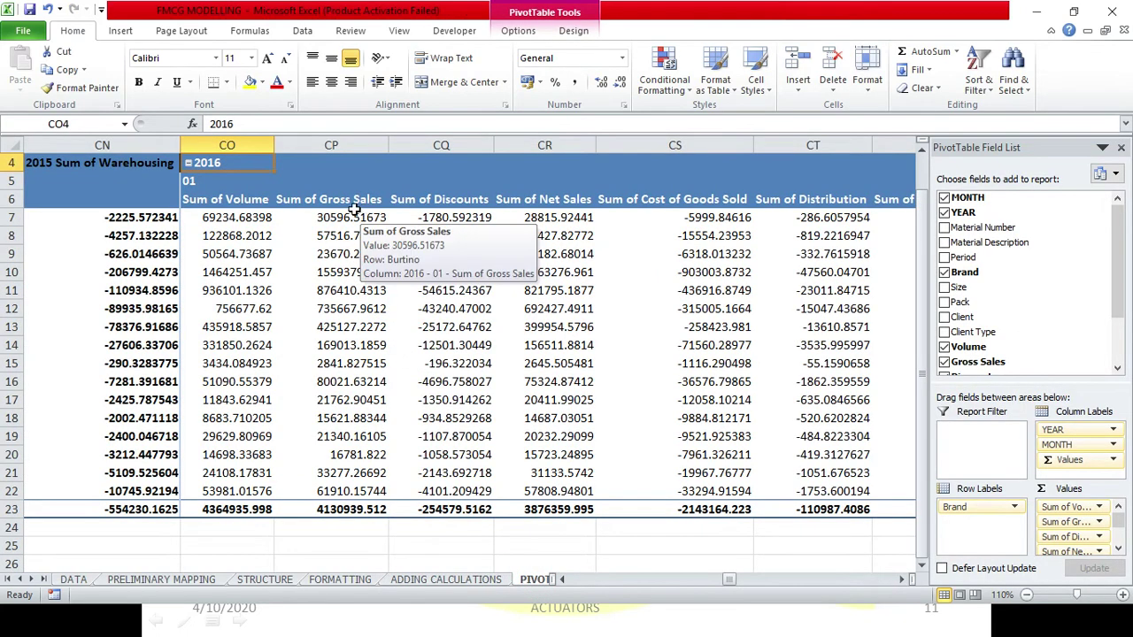
left_click(226, 217)
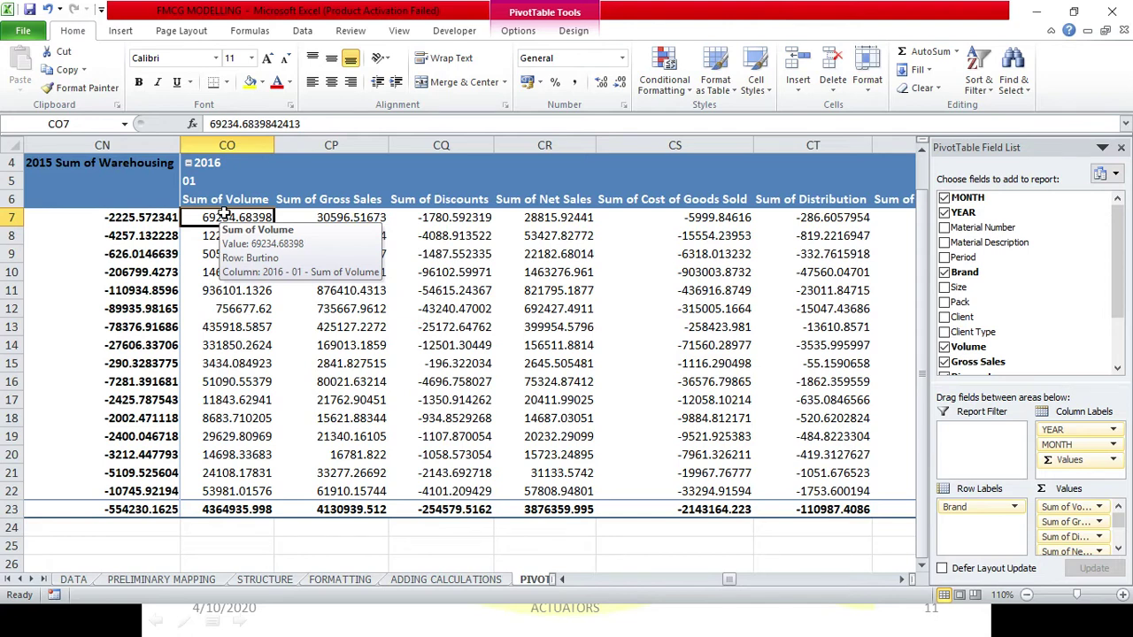
left_click(735, 578)
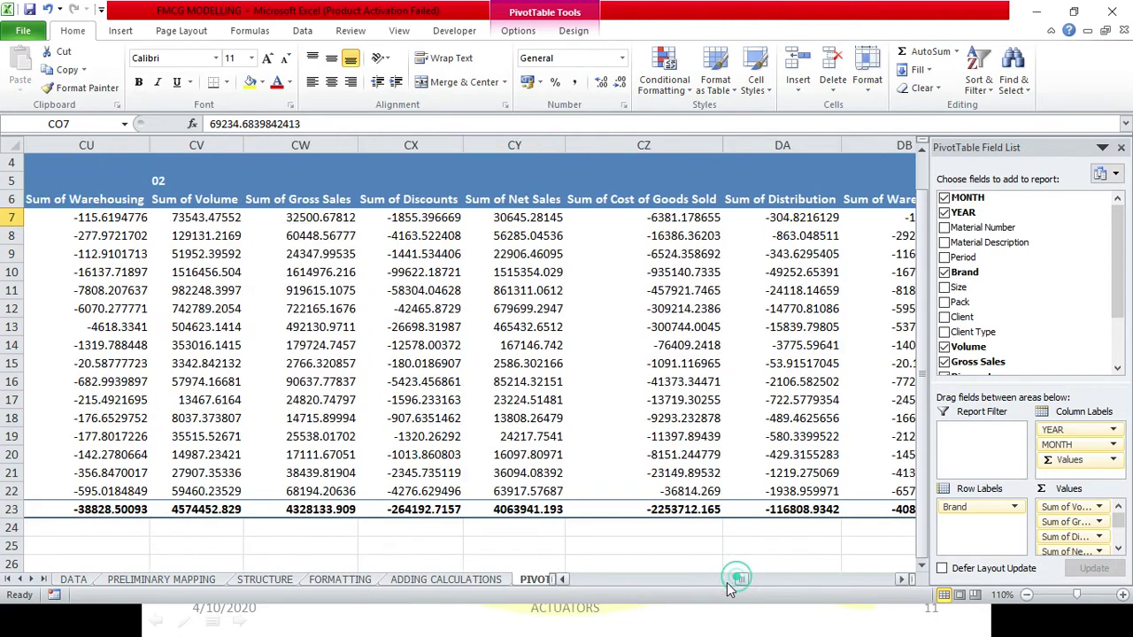
left_click_drag(739, 580, 731, 580)
left_click(40, 220)
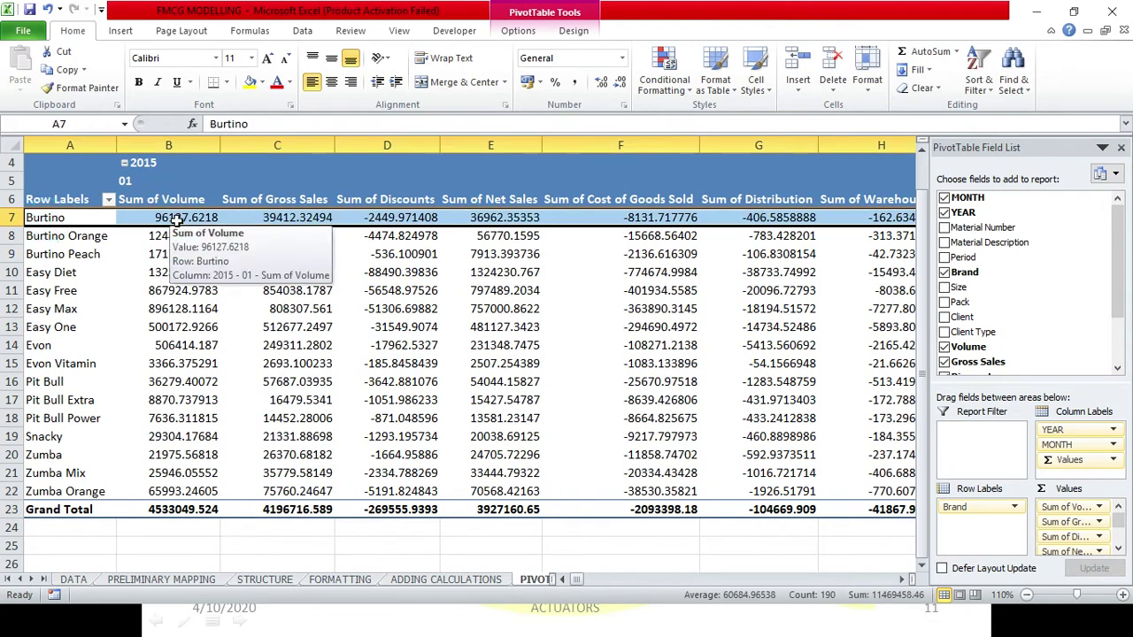
left_click(298, 217)
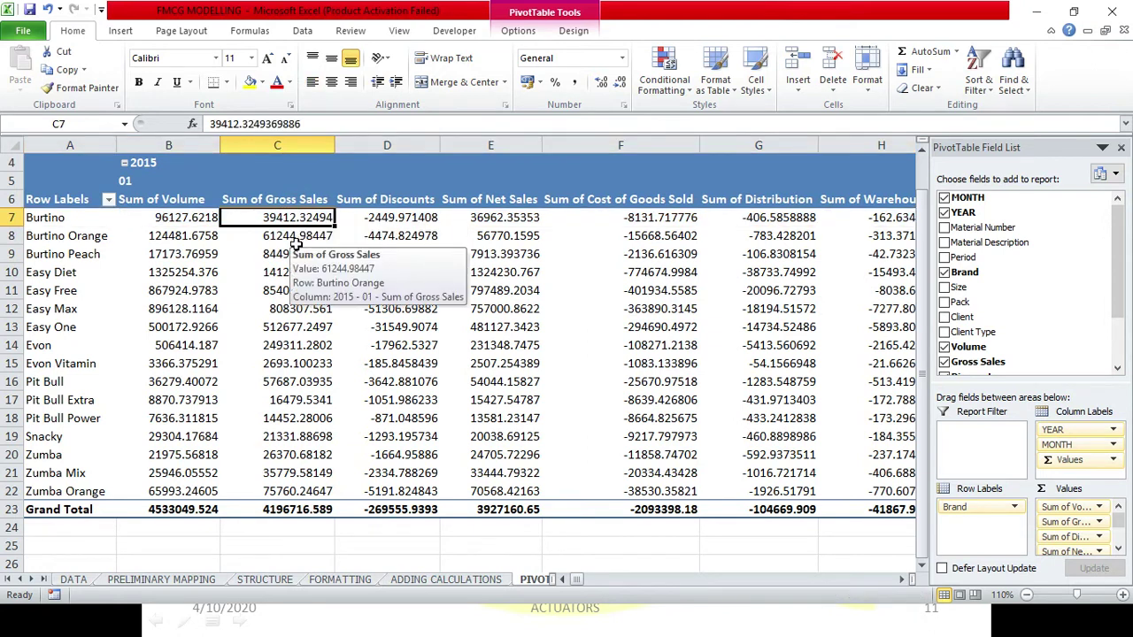
left_click(447, 580)
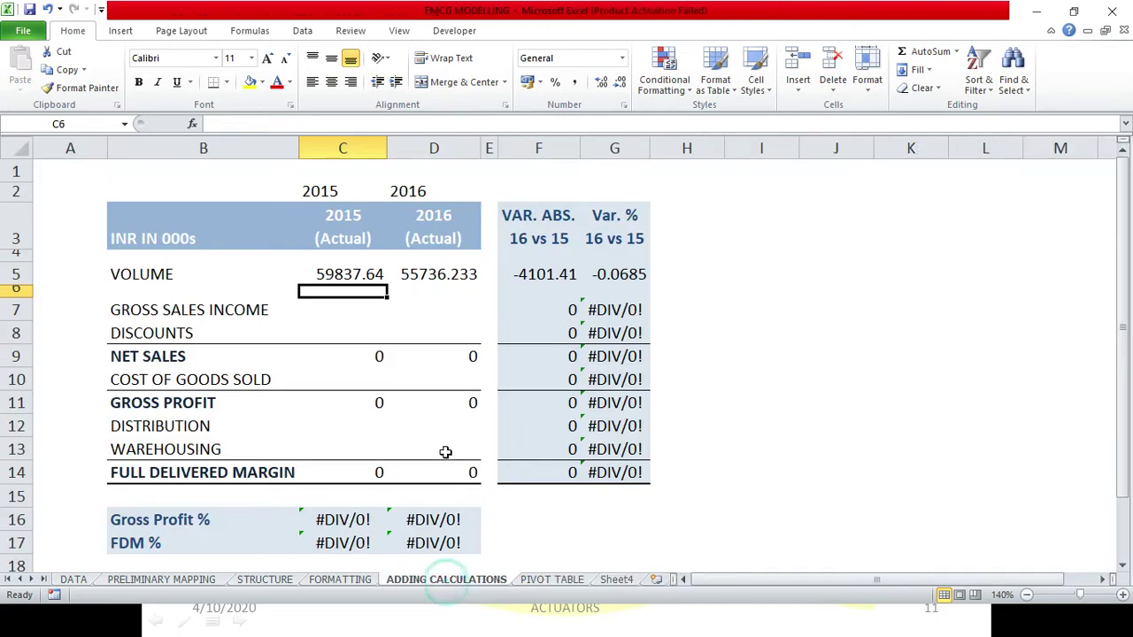
left_click(353, 314)
Step: Change C5's data field from "Sum of Volume" to "Sum of "&B5, still returning 59837.64
double_click(350, 276)
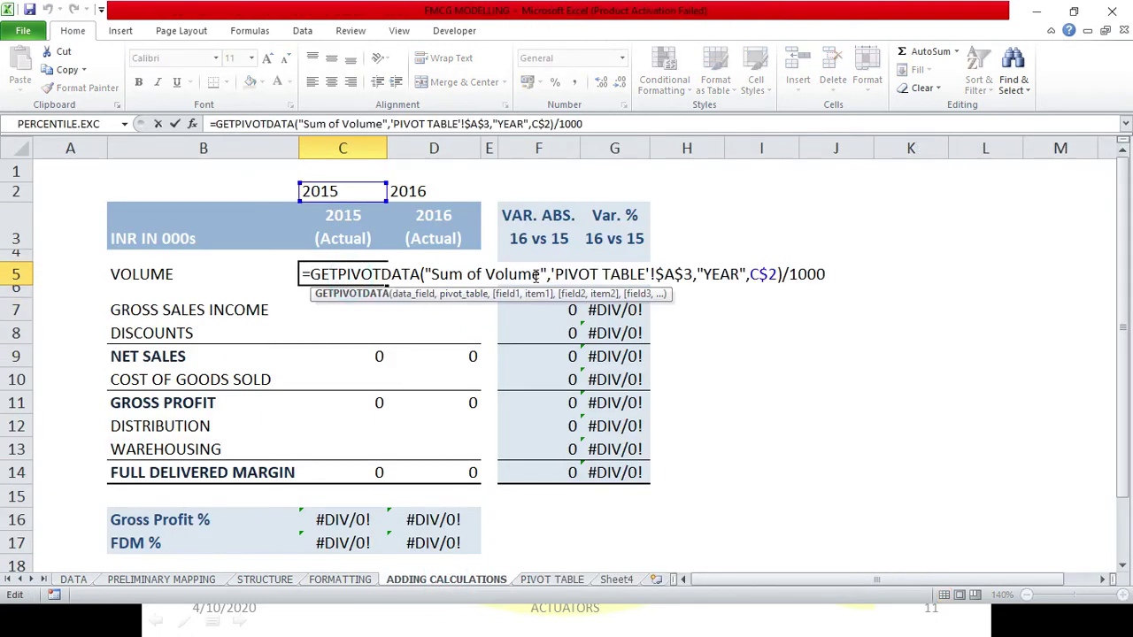
left_click(538, 275)
key("BackSpace")
key("BackSpace")
key("BackSpace")
key("BackSpace")
key("BackSpace")
key("BackSpace")
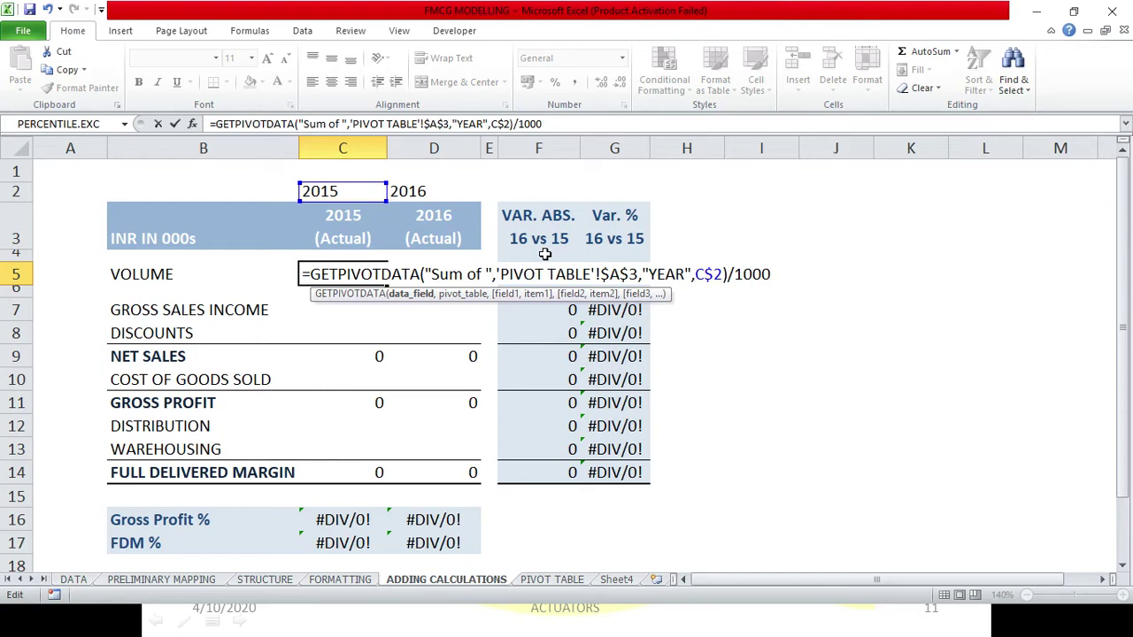
type("&")
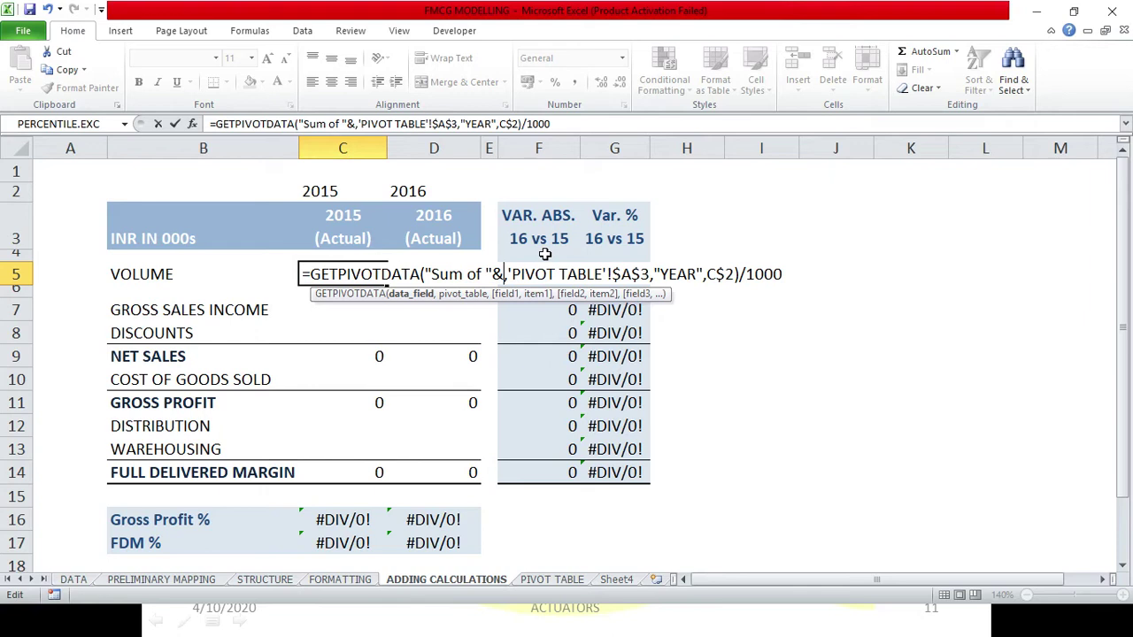
left_click(157, 278)
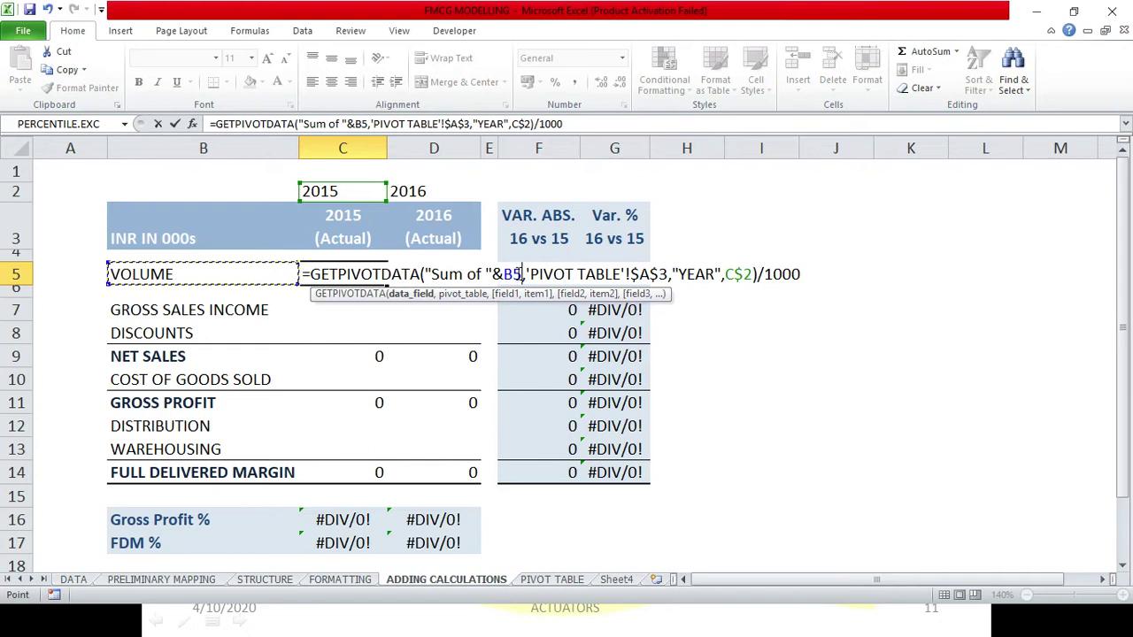
key("Return")
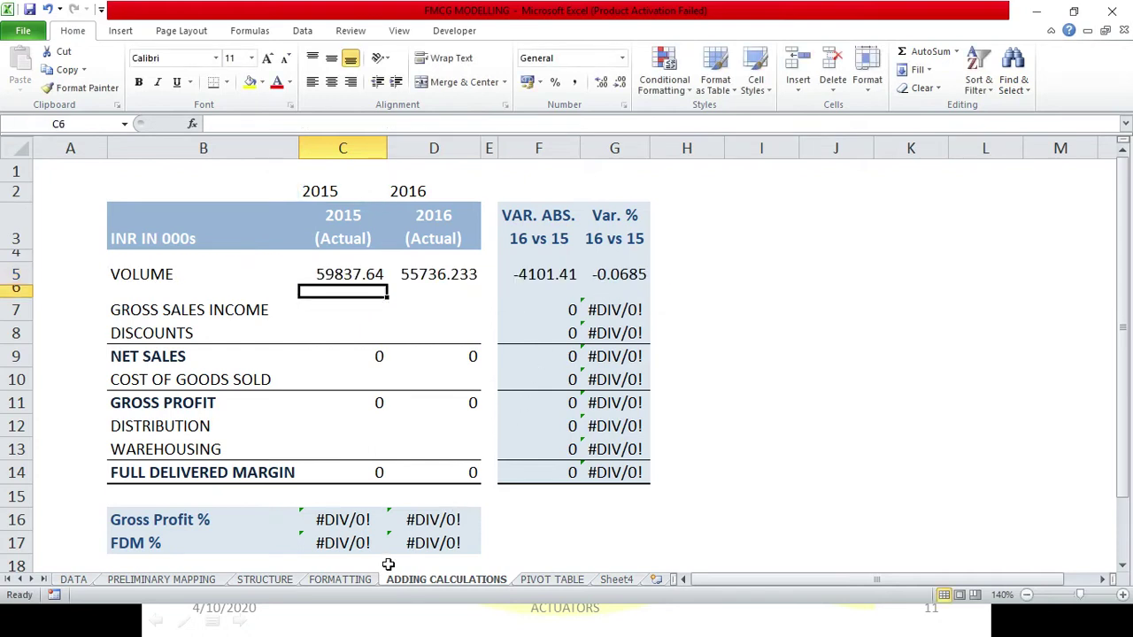
Step: Delete INCOME from the B7 label so it reads GROSS SALES
left_click(531, 579)
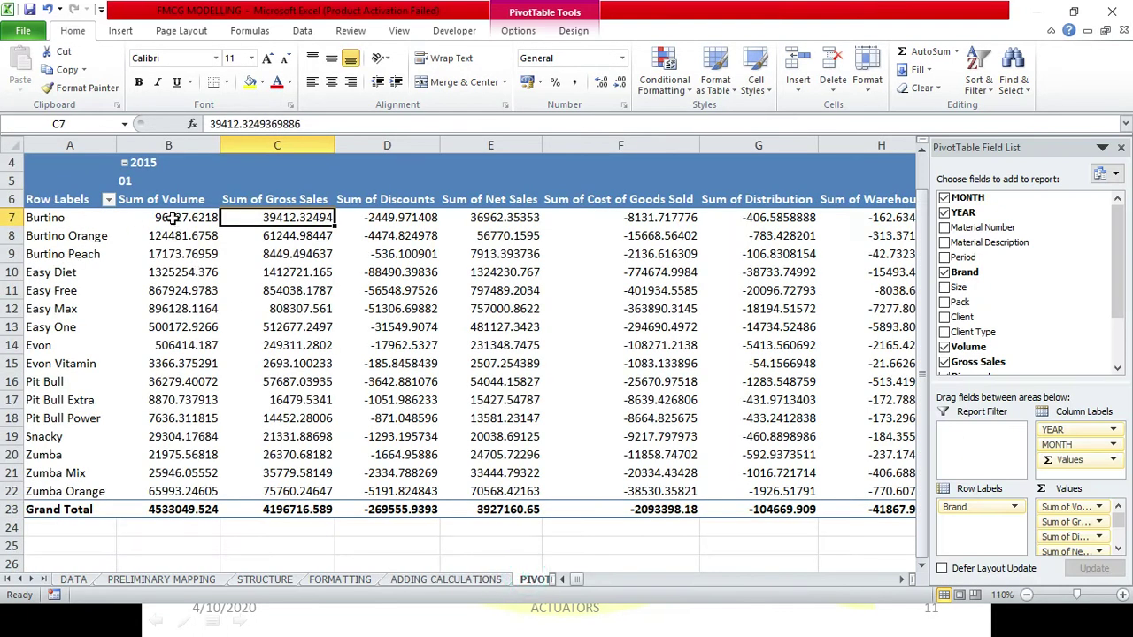
left_click(475, 580)
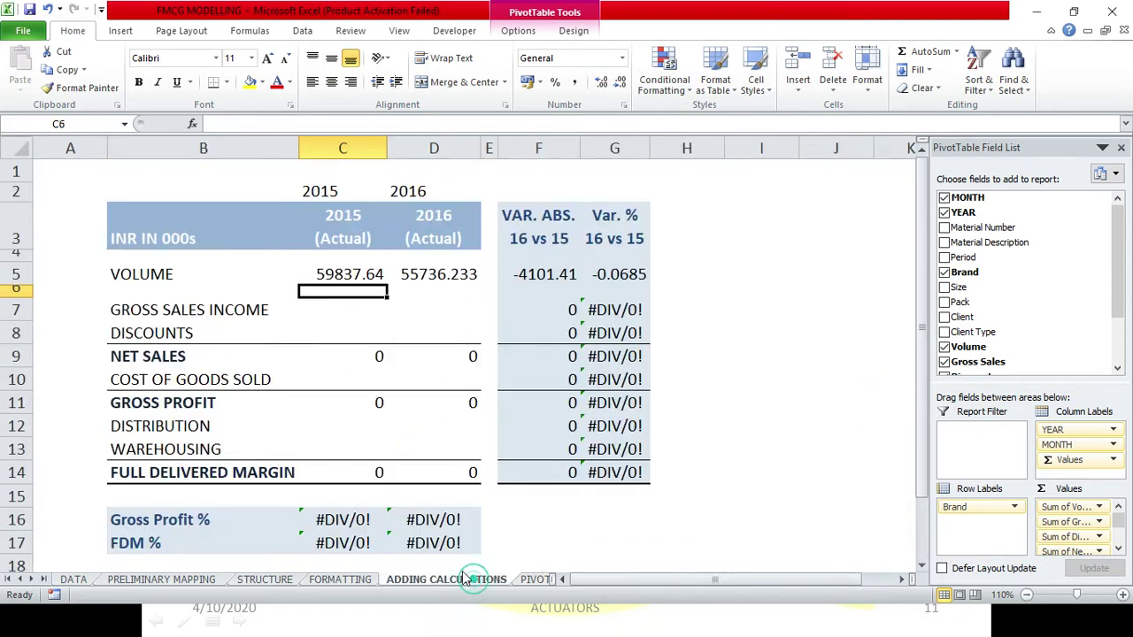
left_click(181, 305)
left_click_drag(322, 125, 277, 125)
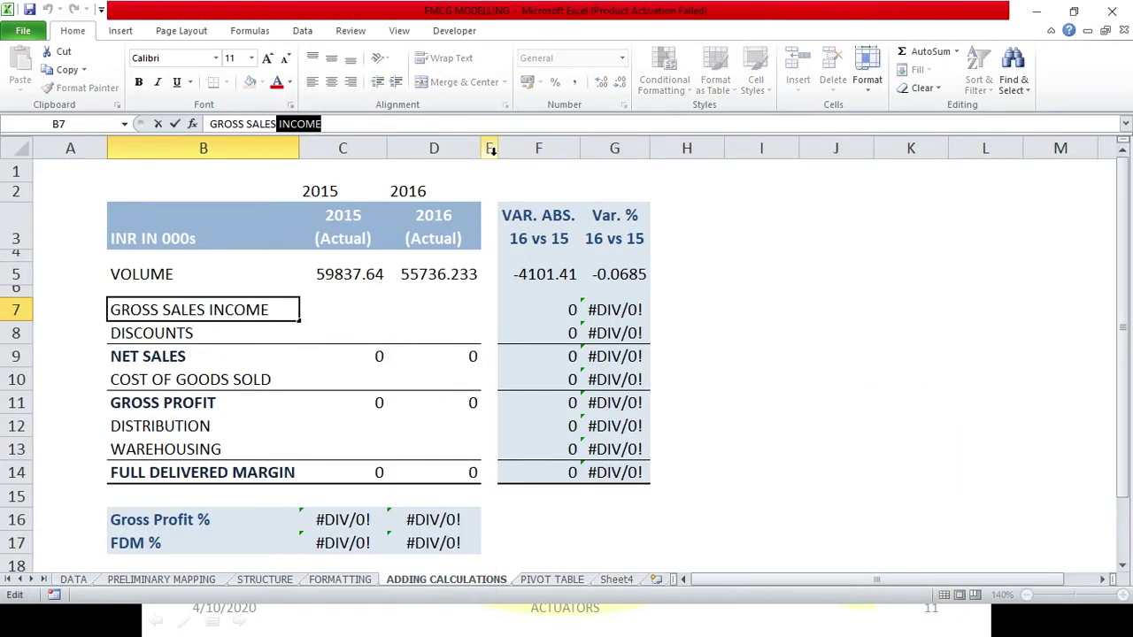
key("BackSpace")
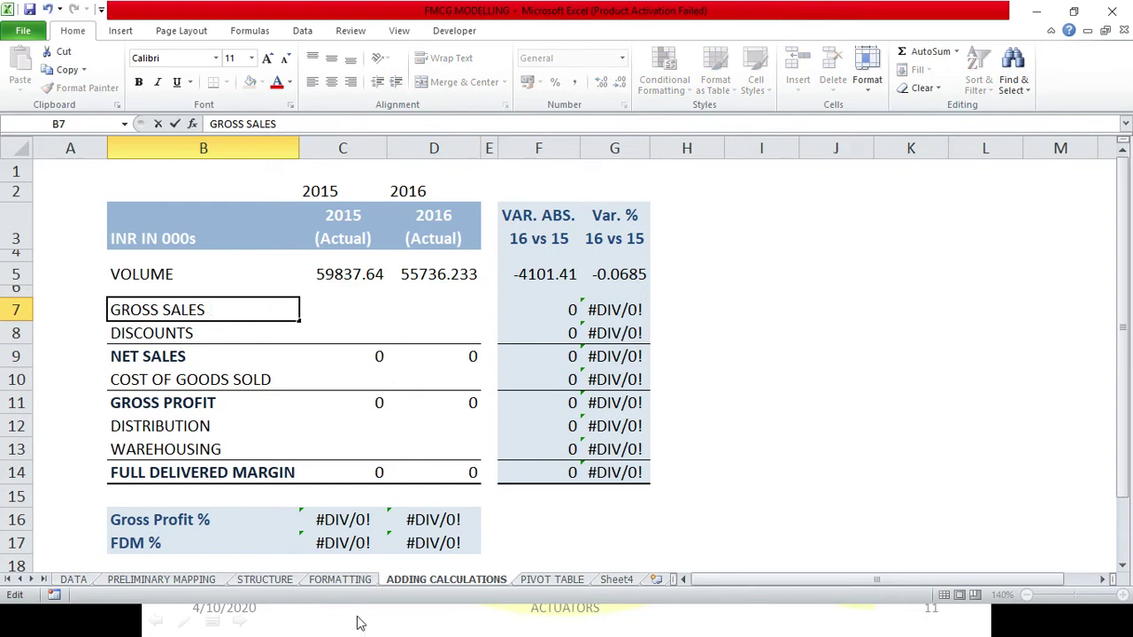
Step: Compare against the pivot table's field names and recommit the C5 Volume formula
left_click(553, 581)
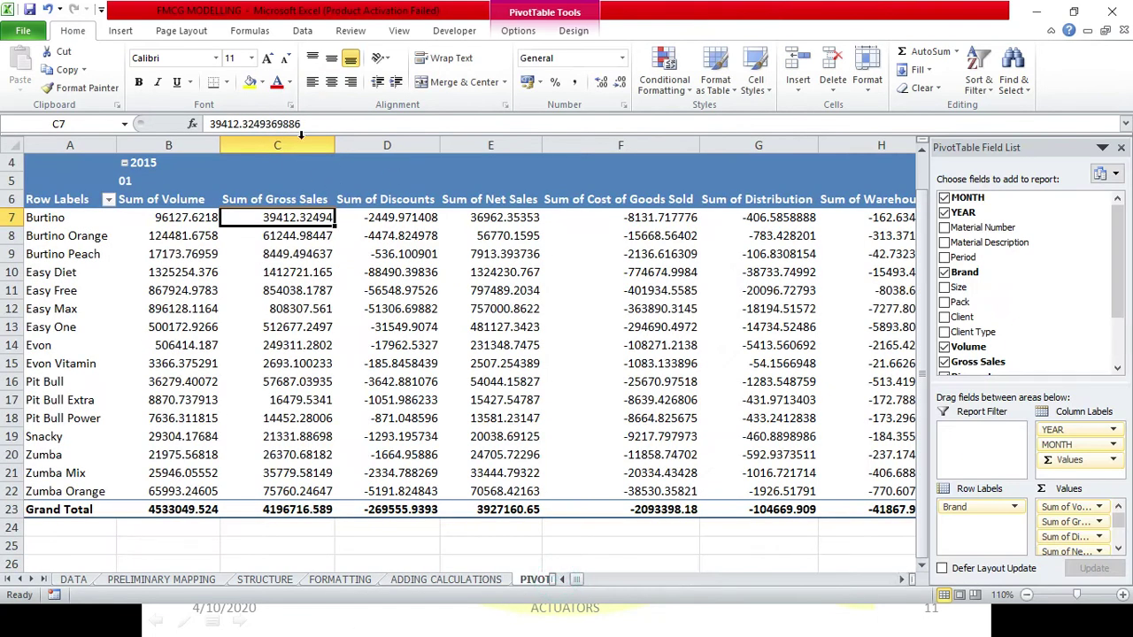
left_click(432, 581)
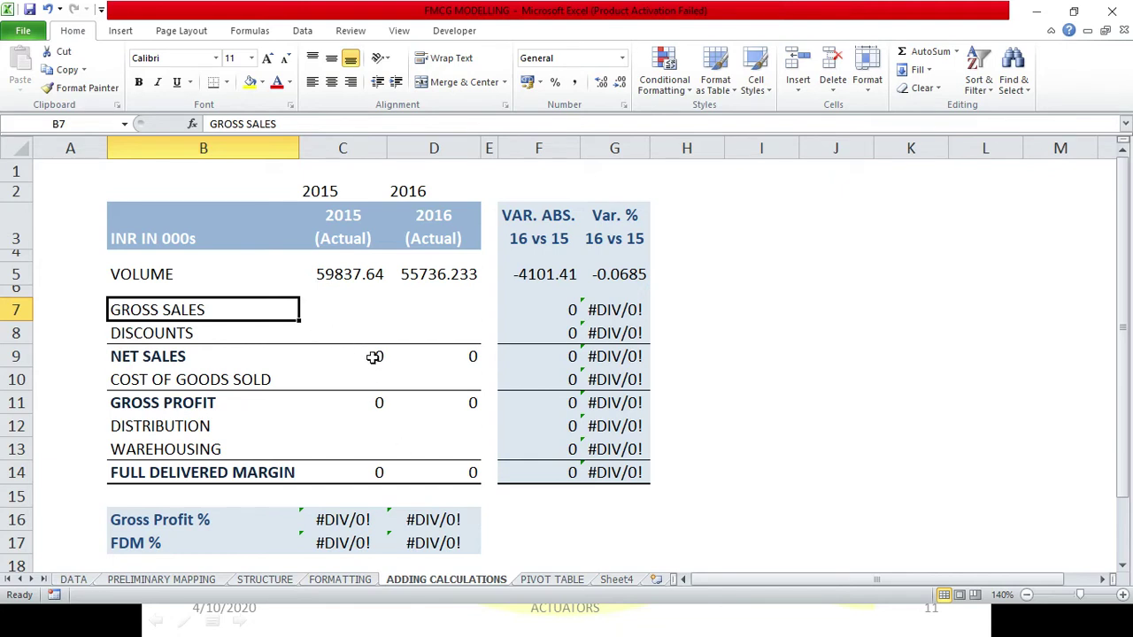
left_click(552, 579)
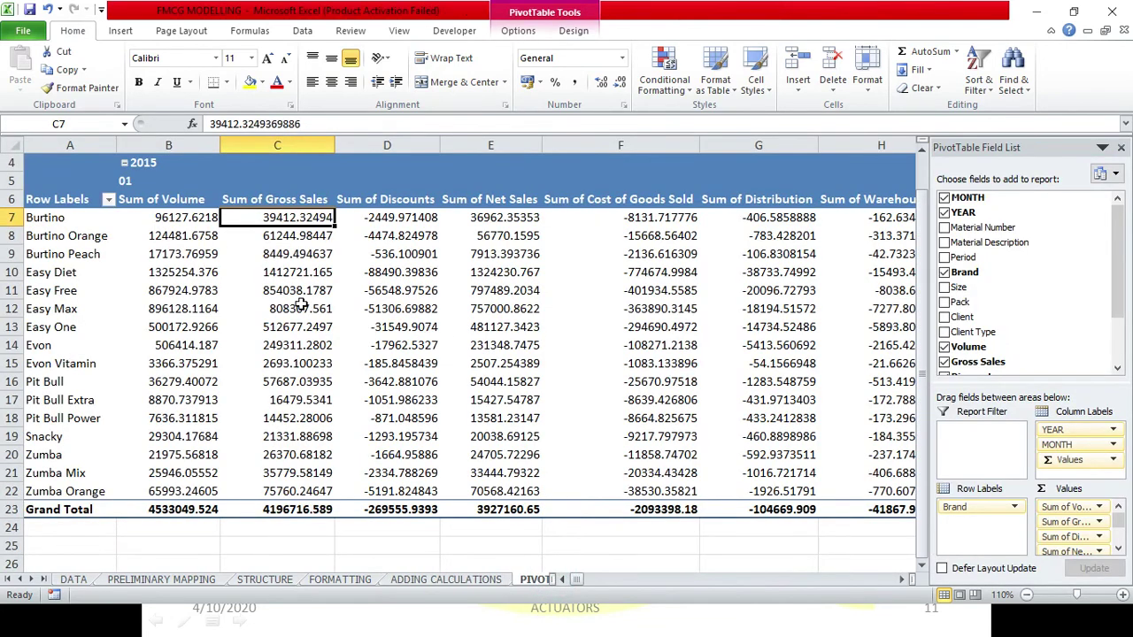
left_click(469, 580)
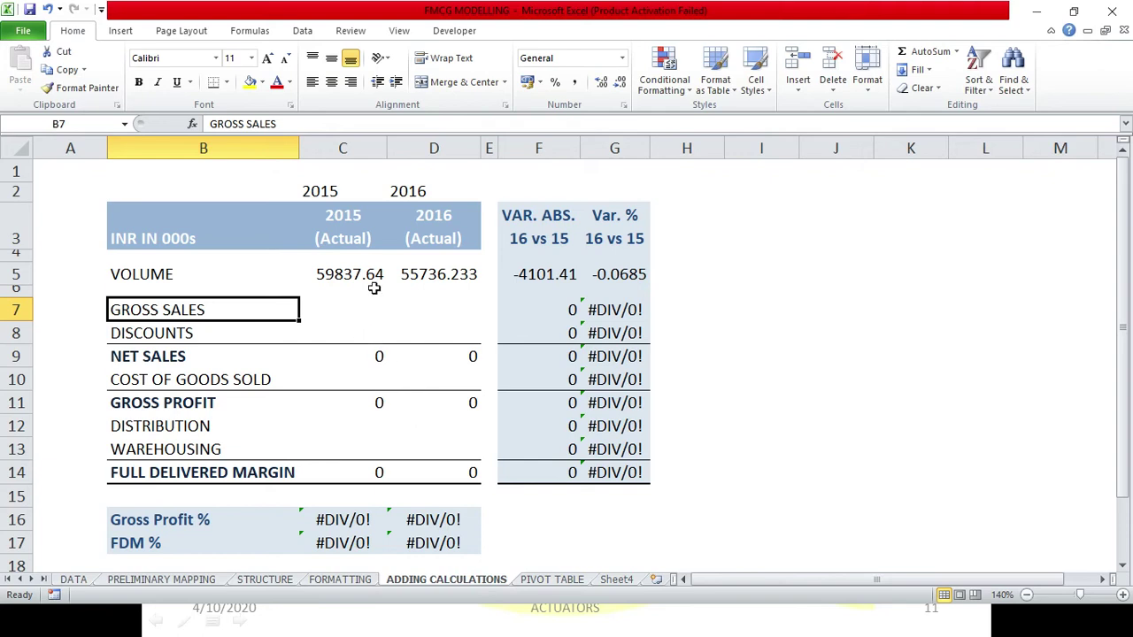
left_click(372, 279)
double_click(372, 279)
key("Return")
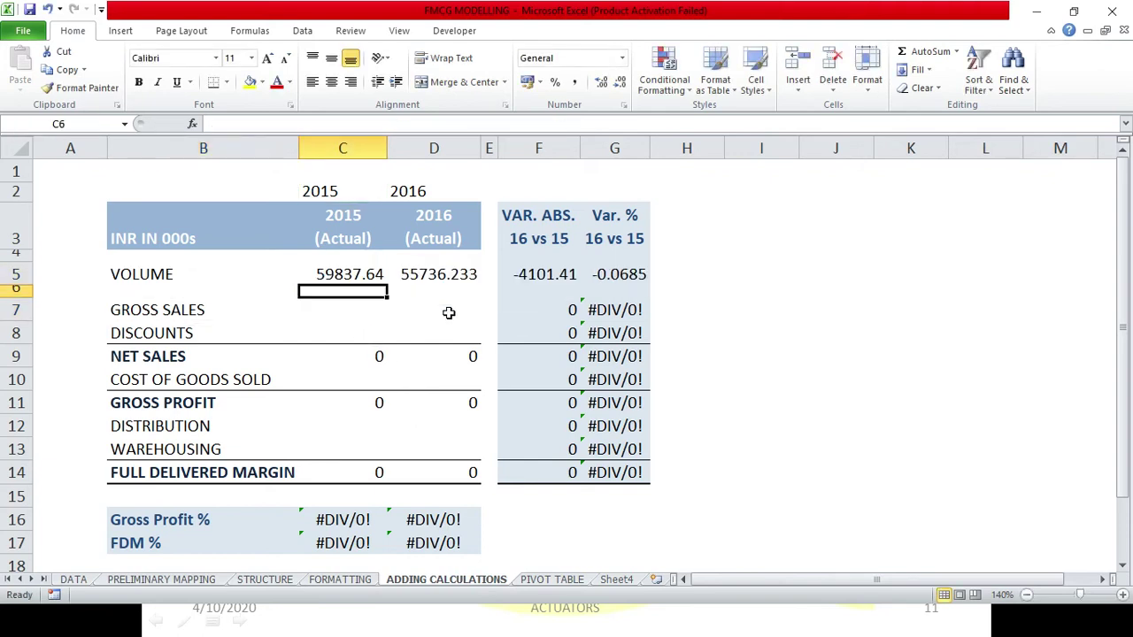
Step: Copy the Volume formula into D5 and inspect the resulting #REF! error
left_click(361, 279)
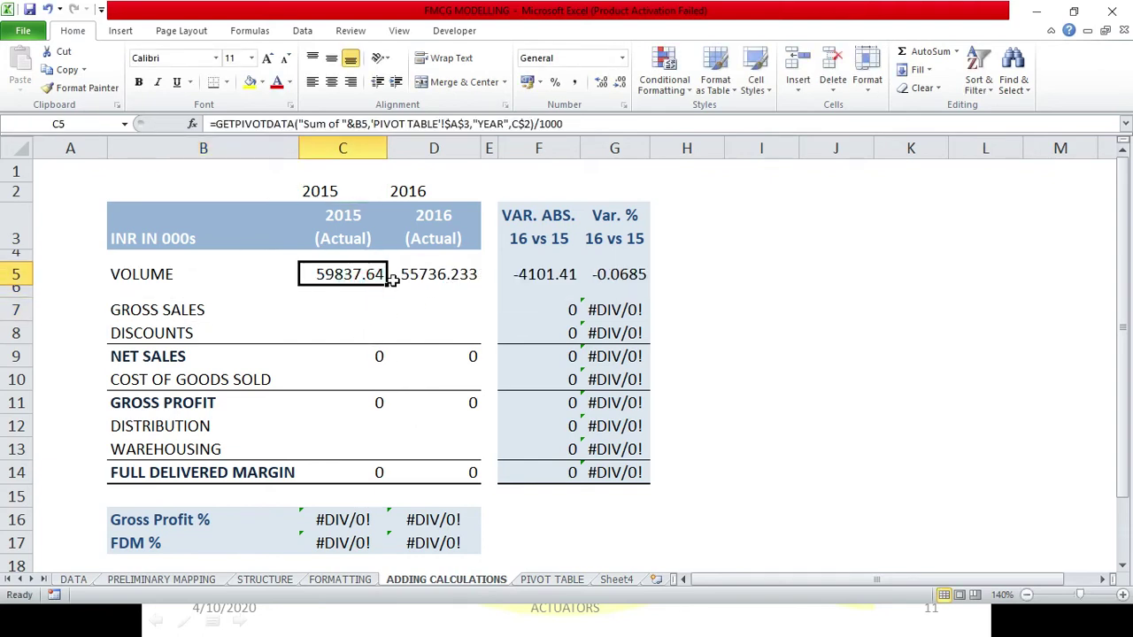
left_click_drag(388, 286, 469, 284)
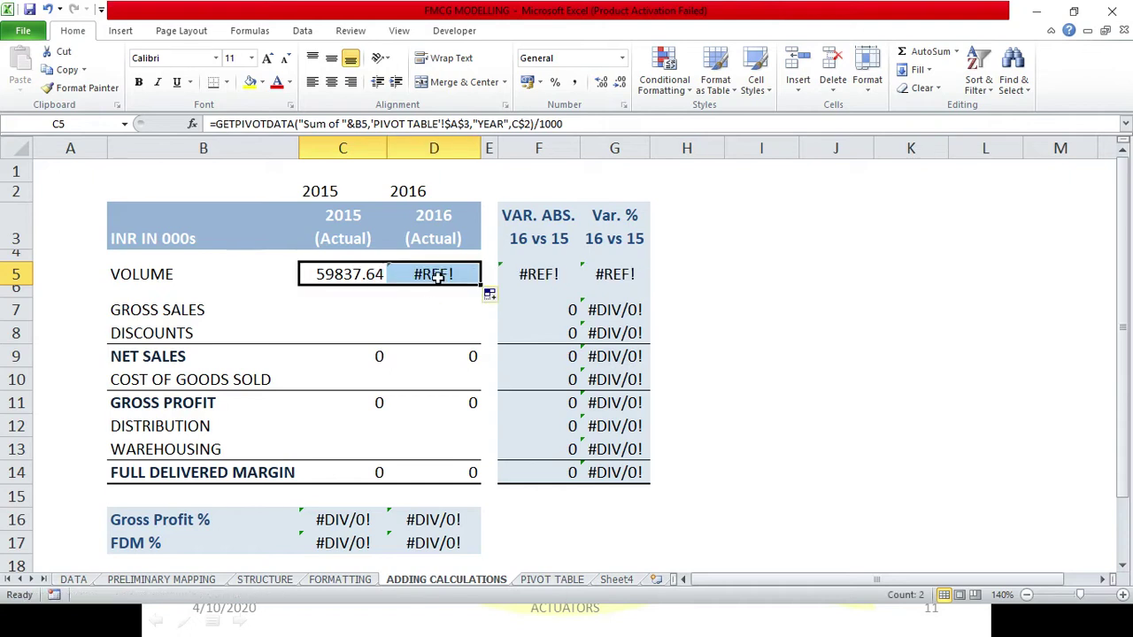
double_click(436, 274)
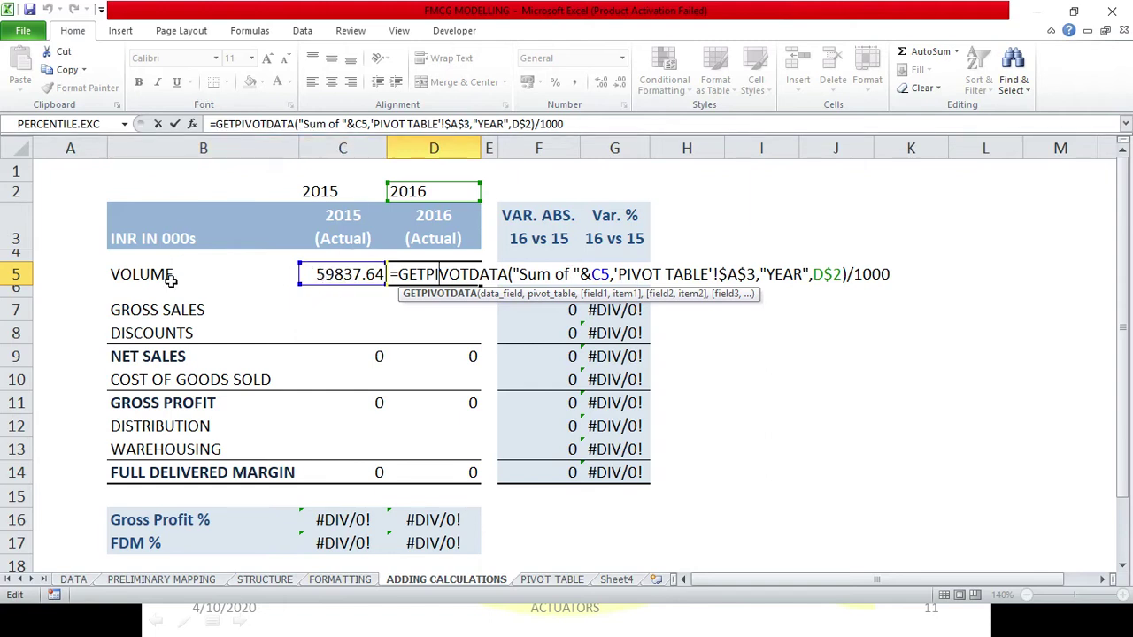
key("Return")
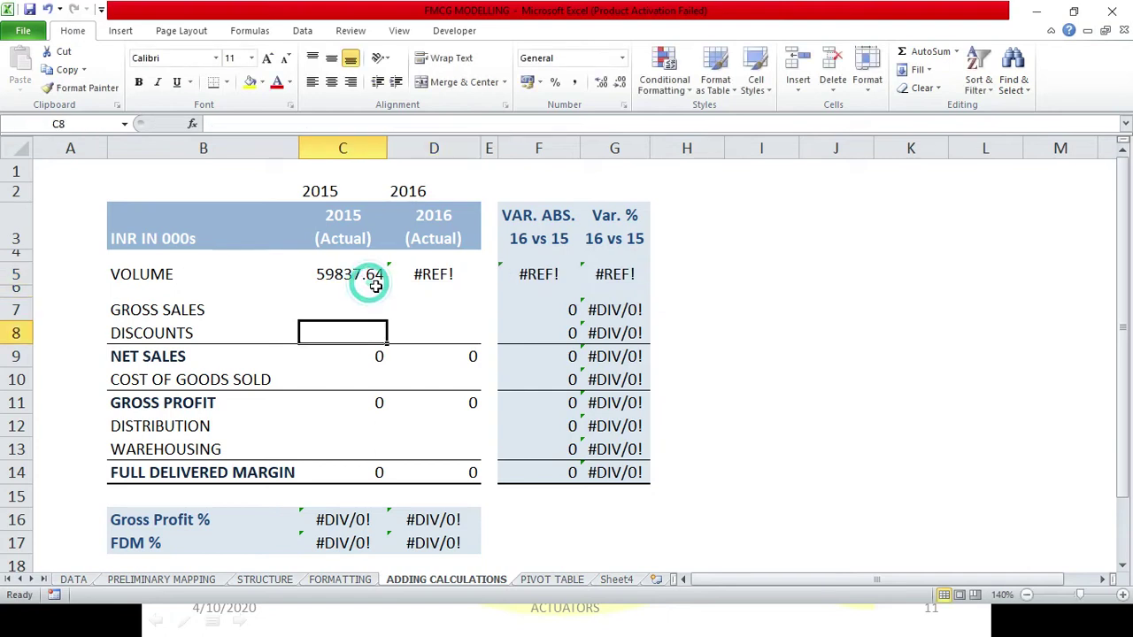
Step: Change C5 to use &$B5 and copy it into D5, returning 55736.233
double_click(369, 281)
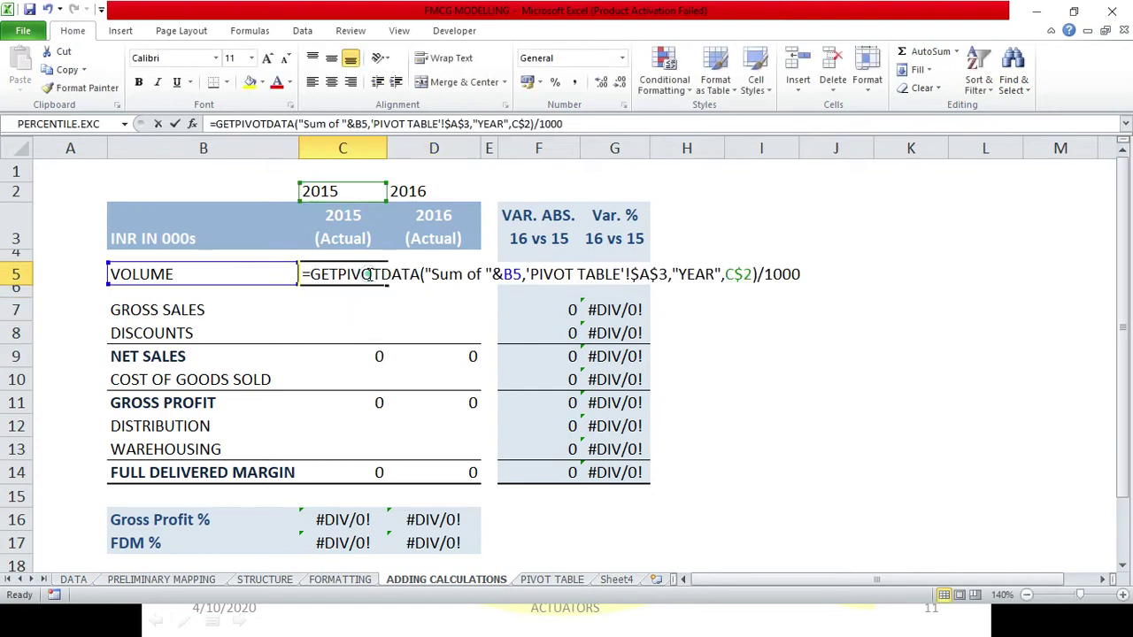
left_click(504, 275)
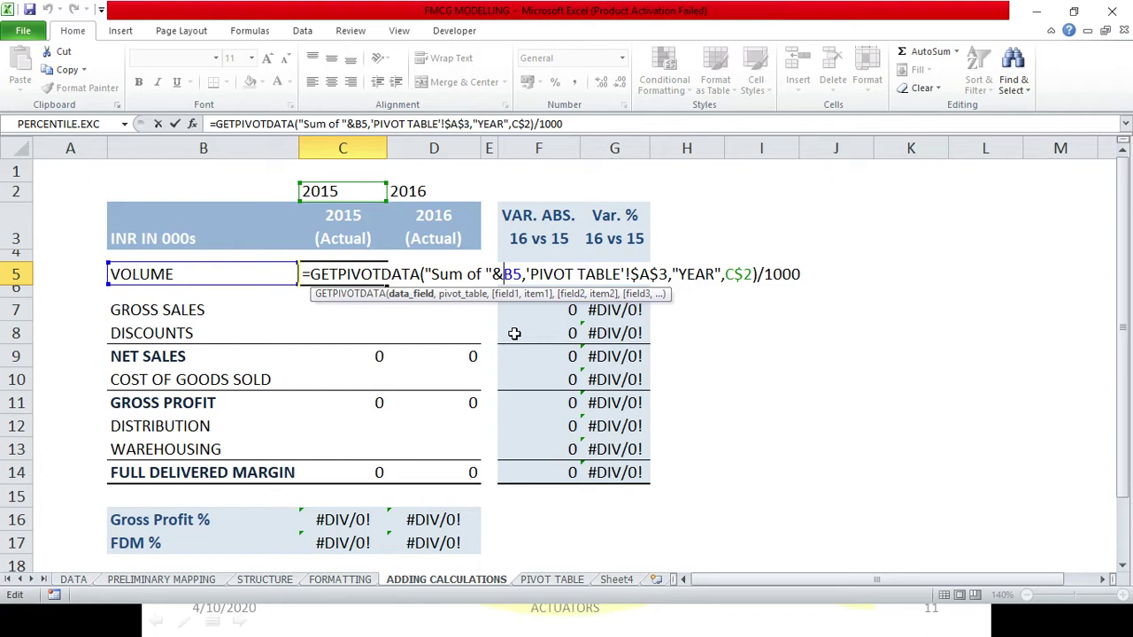
type("$")
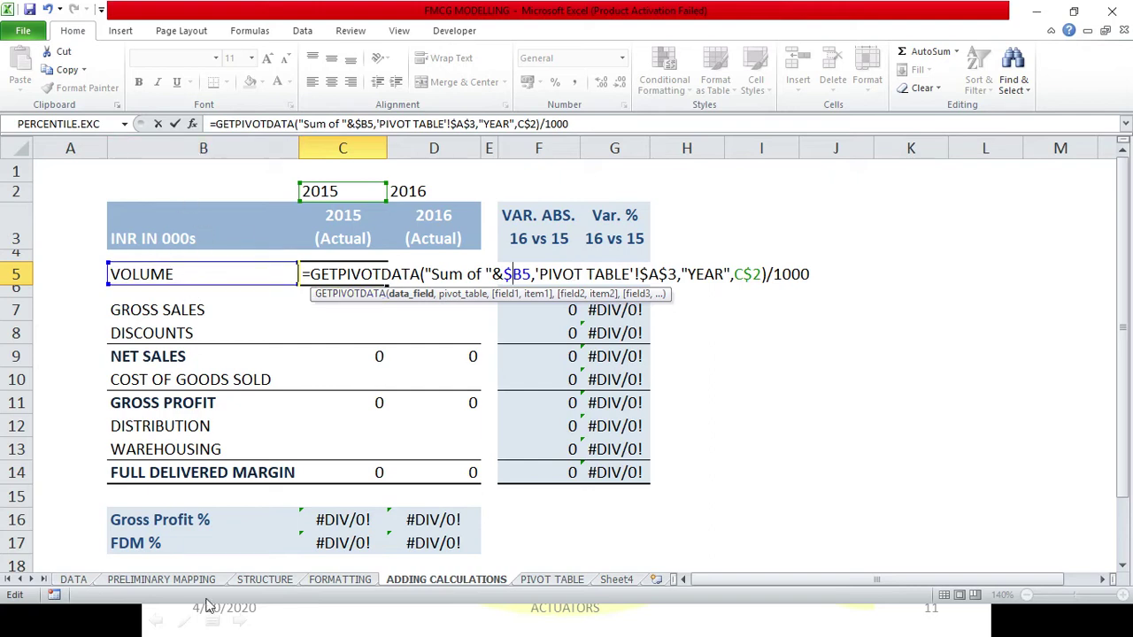
key("Return")
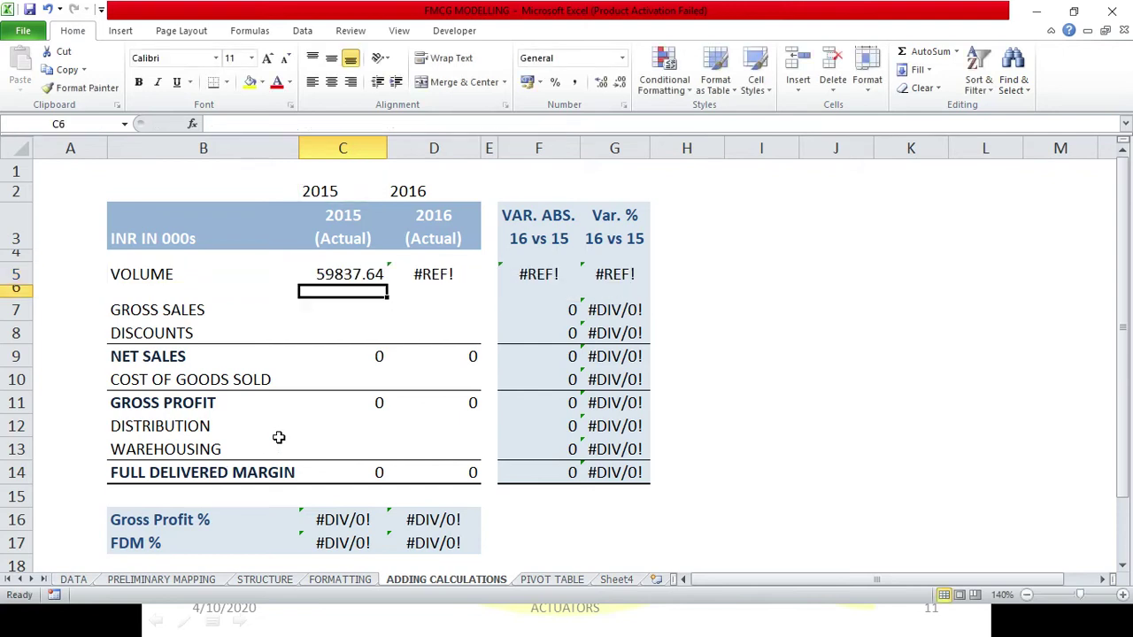
left_click(366, 277)
left_click_drag(390, 285, 445, 286)
left_click(438, 276)
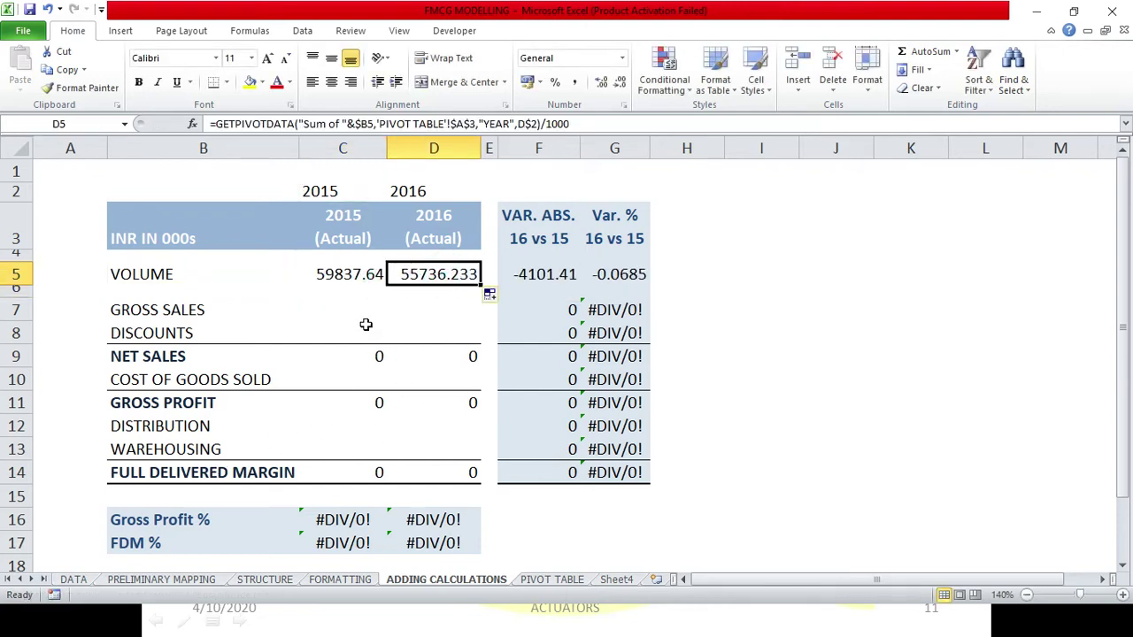
Step: Paste the C5 formula into C7, D7, C8, D8, C10 and D10
left_click(375, 277)
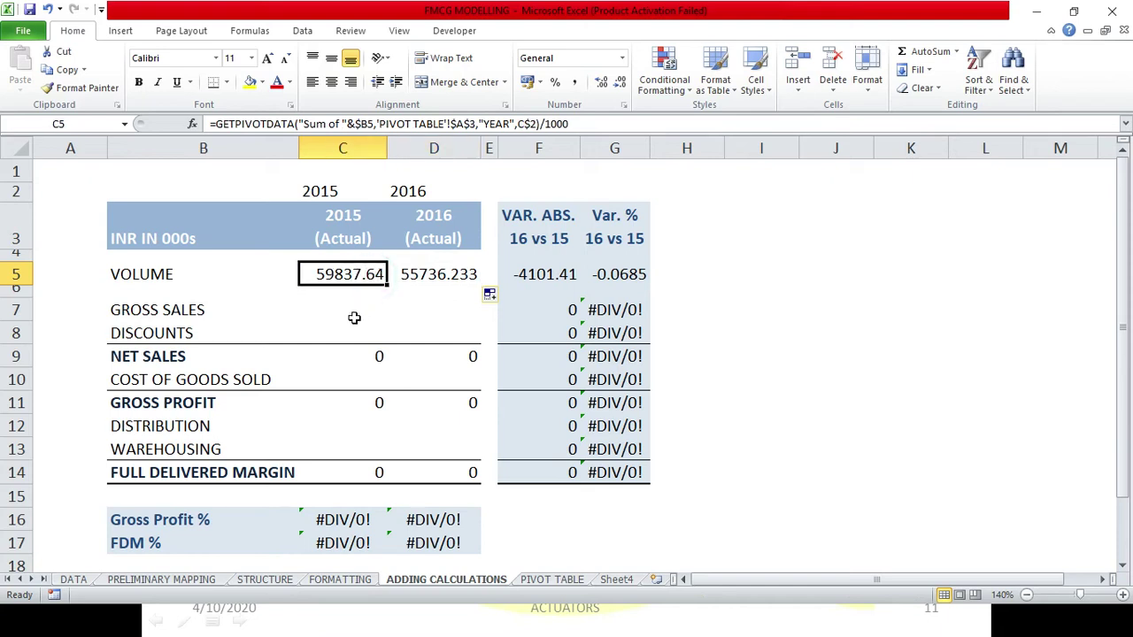
key("ctrl+c")
left_click(360, 309)
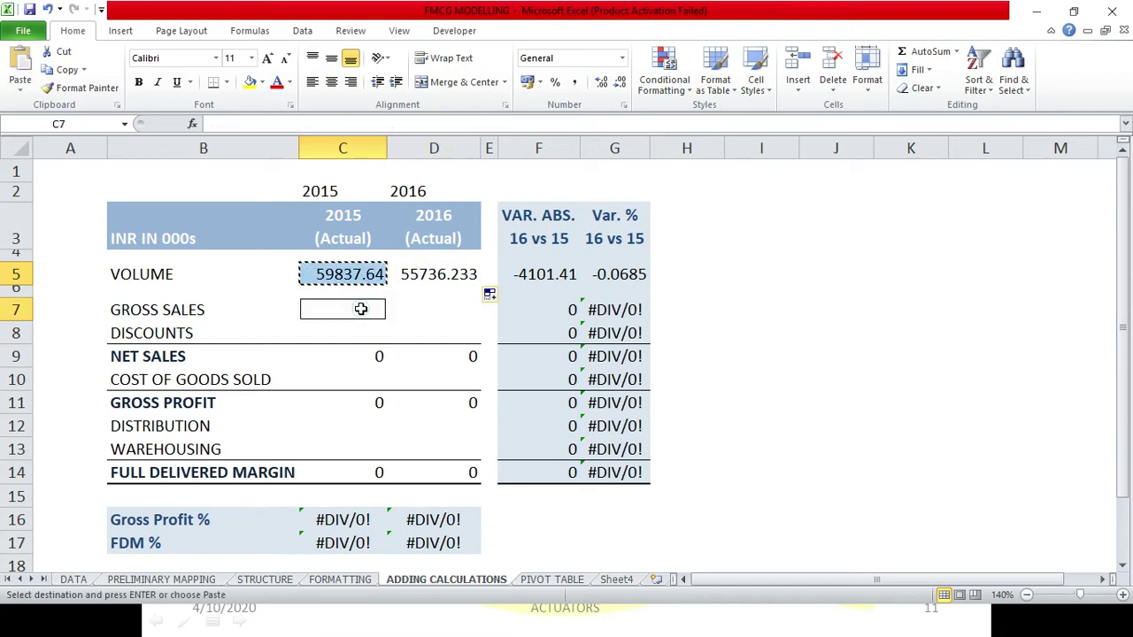
left_click(420, 305, "ctrl")
left_click(374, 329, "ctrl")
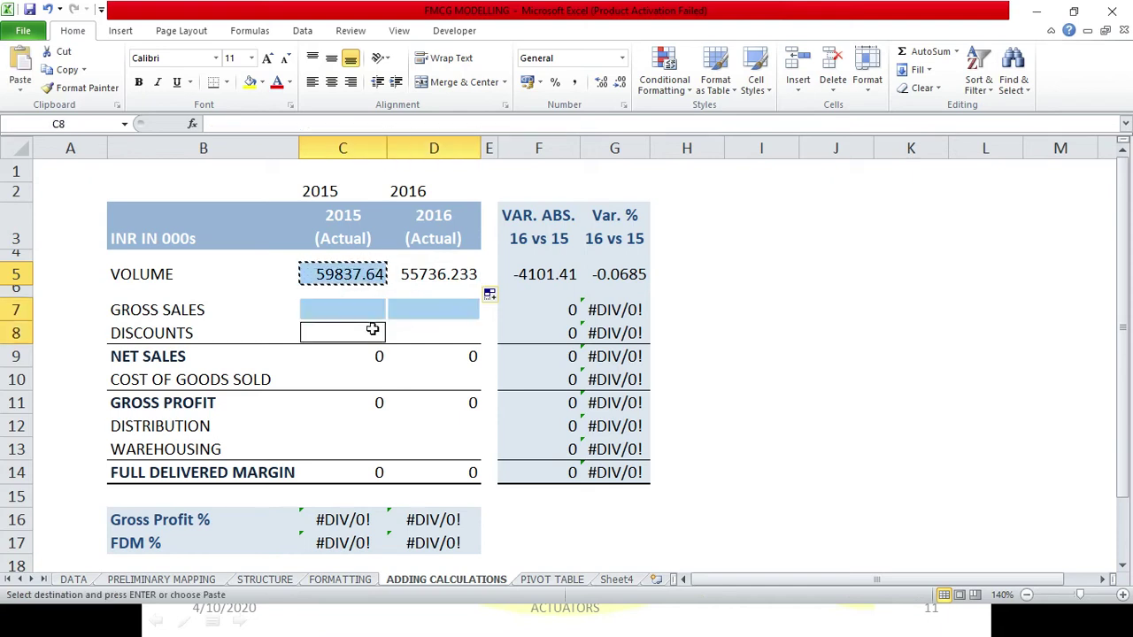
left_click(418, 334, "ctrl")
left_click(379, 378, "ctrl")
left_click(418, 382, "ctrl")
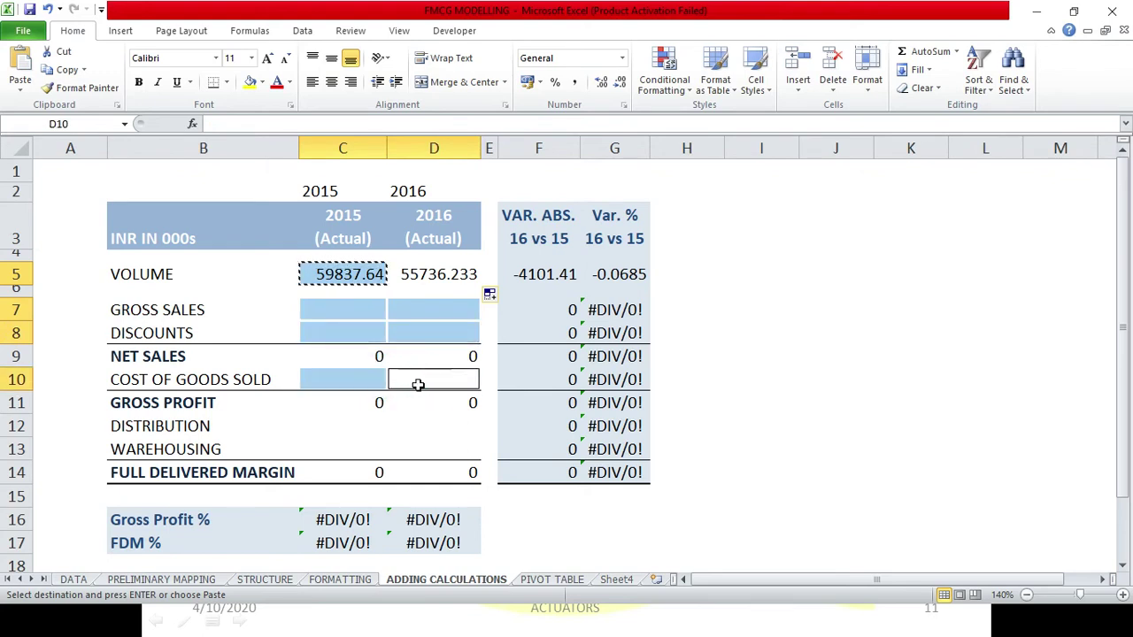
key("ctrl+v")
Step: Check the pasted C7 formula against the original Volume formula in C5
left_click(373, 387)
double_click(353, 310)
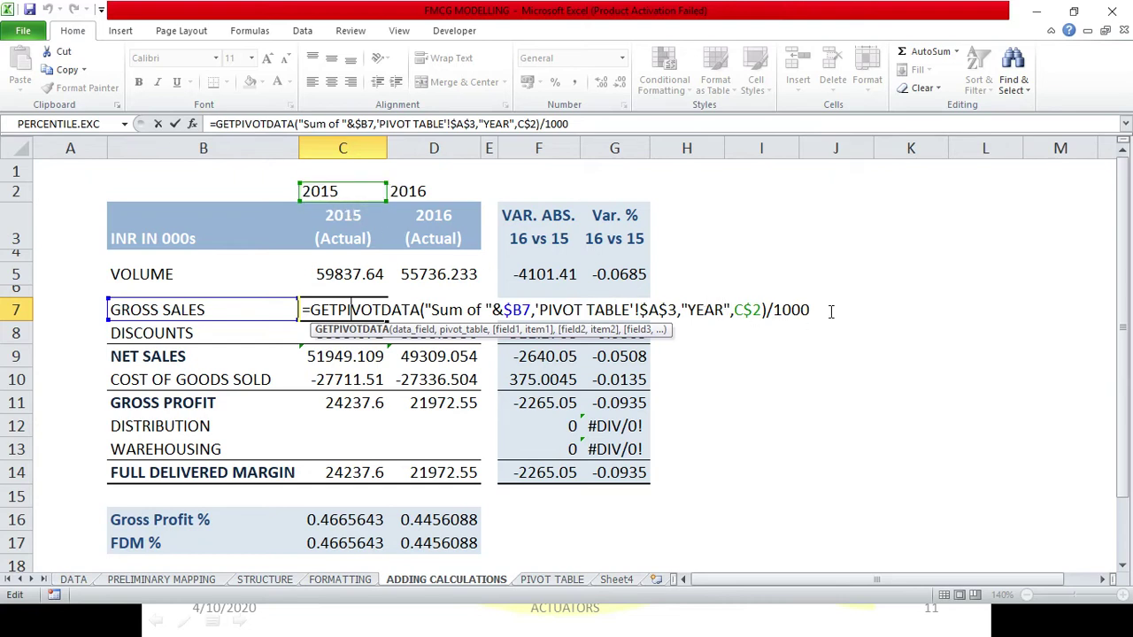
key("Return")
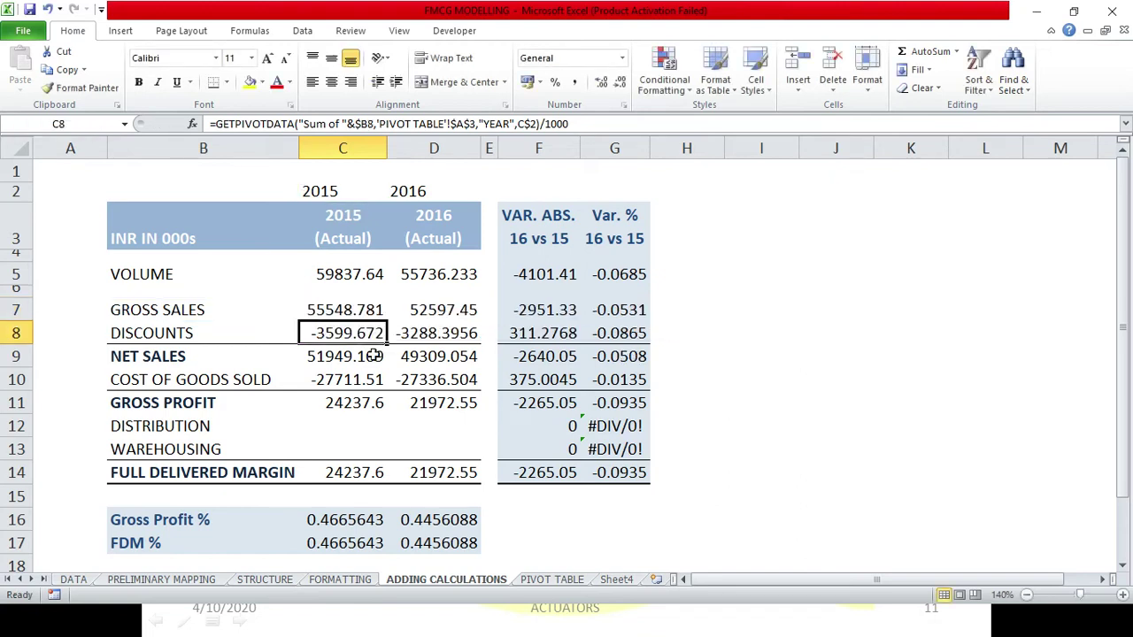
left_click(350, 280)
double_click(386, 282)
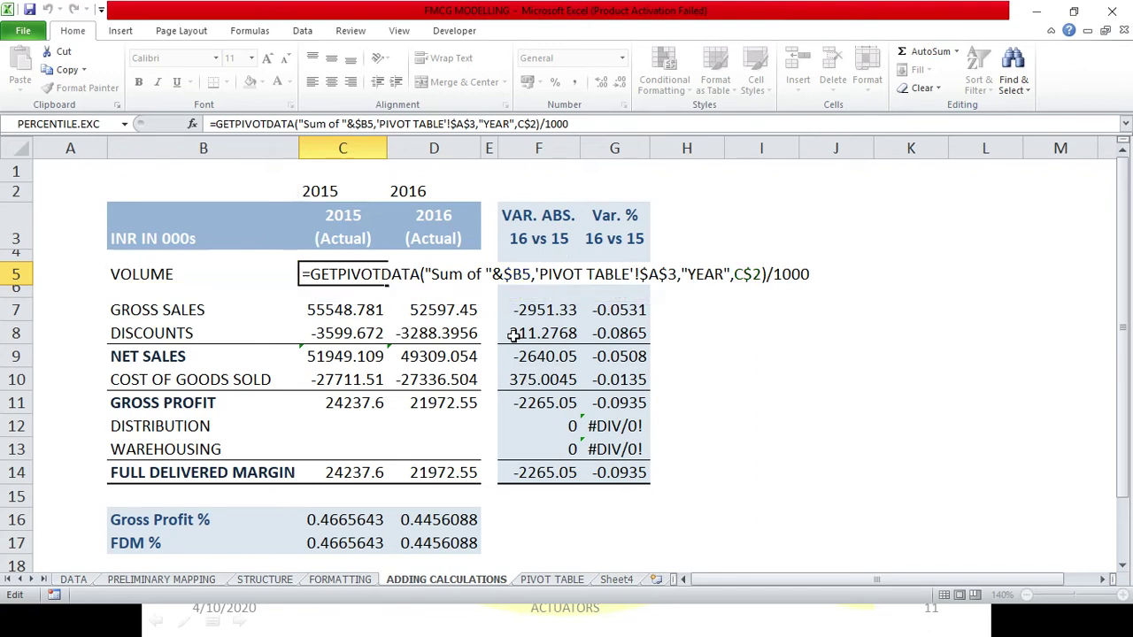
key("Return")
Step: Clear the 2015 and 2016 Cost of Goods Sold values in C10:D10
left_click(343, 357)
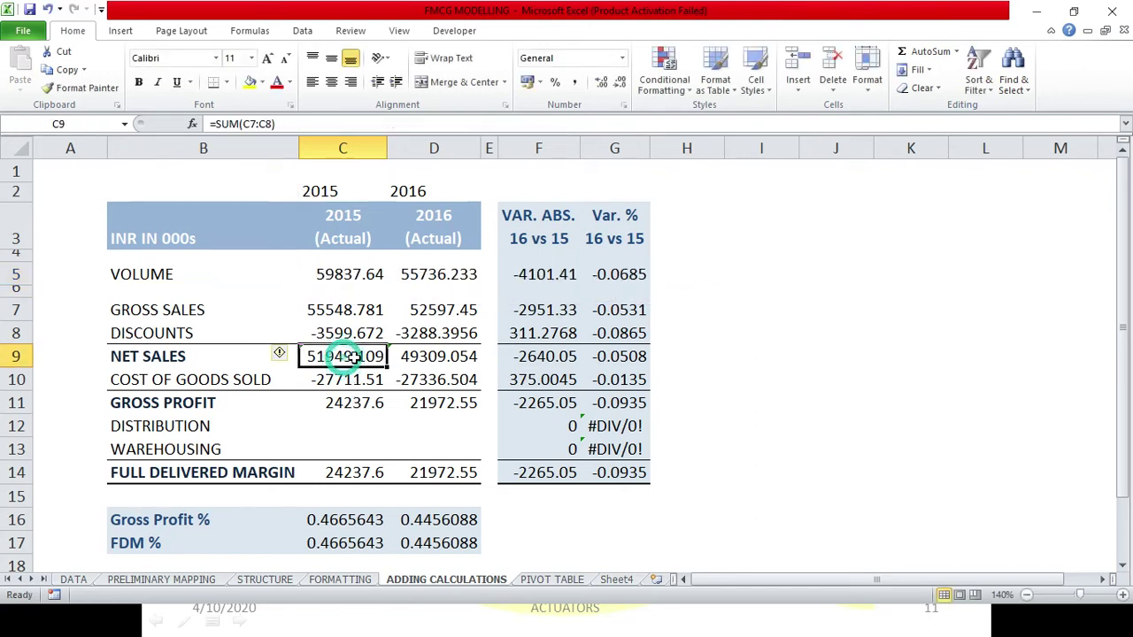
left_click(416, 354)
left_click(325, 356)
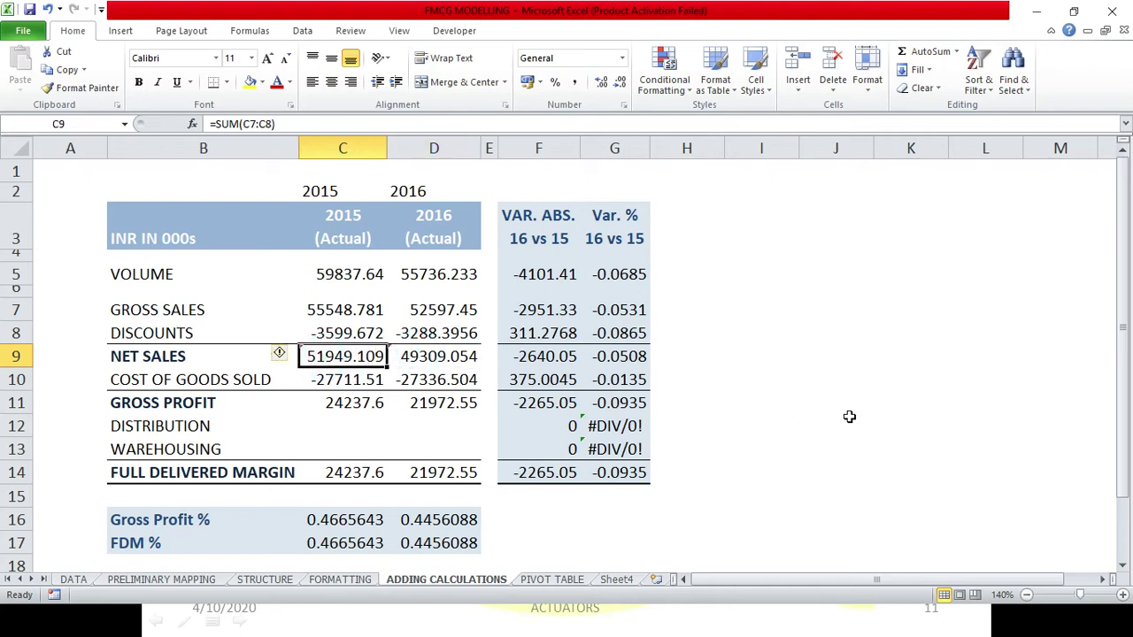
left_click_drag(320, 386, 434, 373)
key("Delete")
Step: Review the Net Sales and Discounts formulas, with Net Sales at 51949.109 and 49309.054
left_click(370, 356)
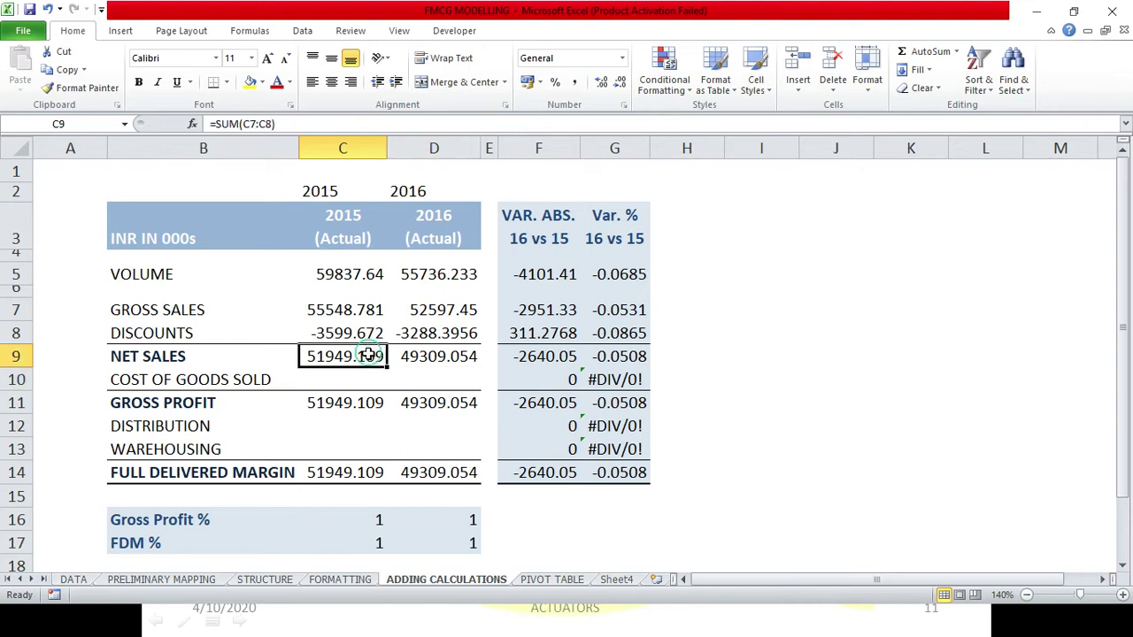
left_click(443, 356)
left_click(370, 356)
left_click_drag(344, 309, 332, 340)
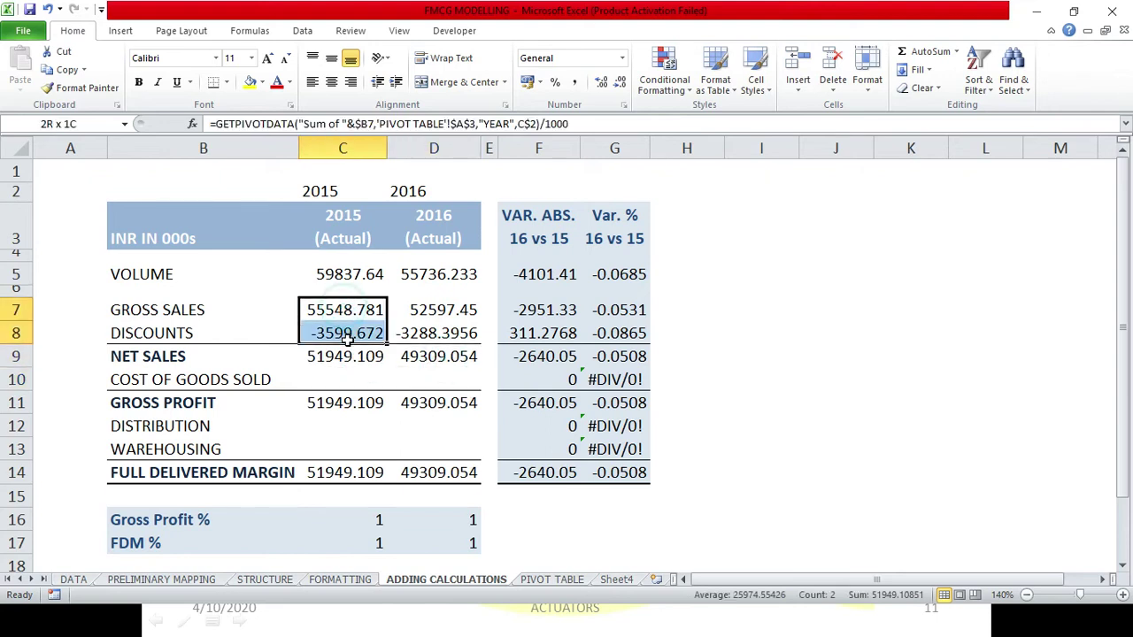
left_click(439, 354)
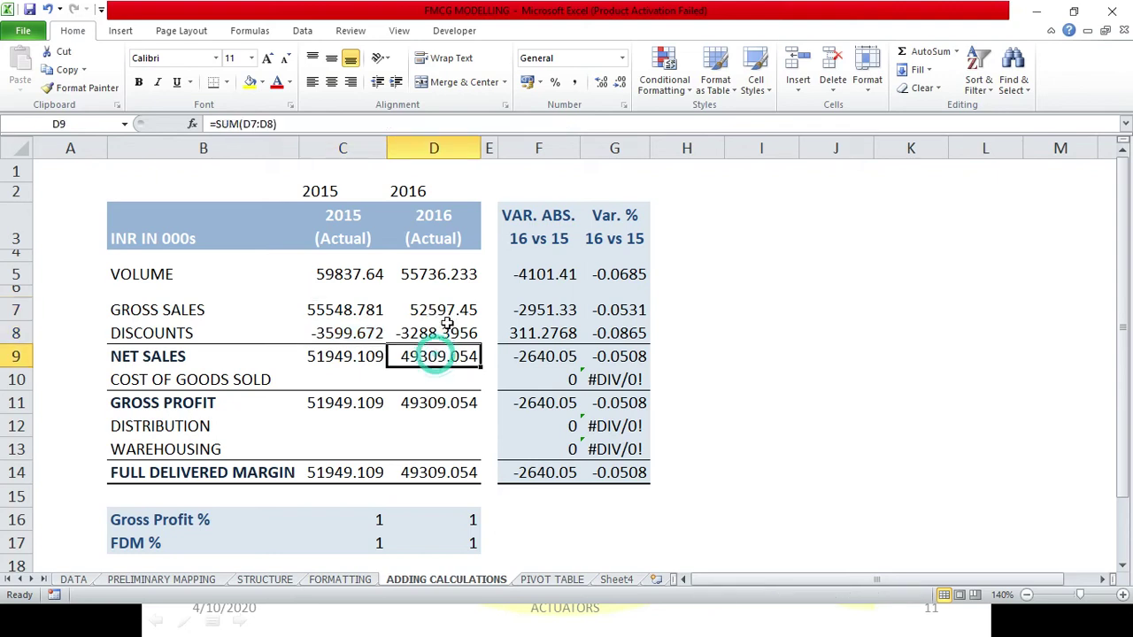
left_click_drag(443, 309, 442, 355)
left_click(442, 359)
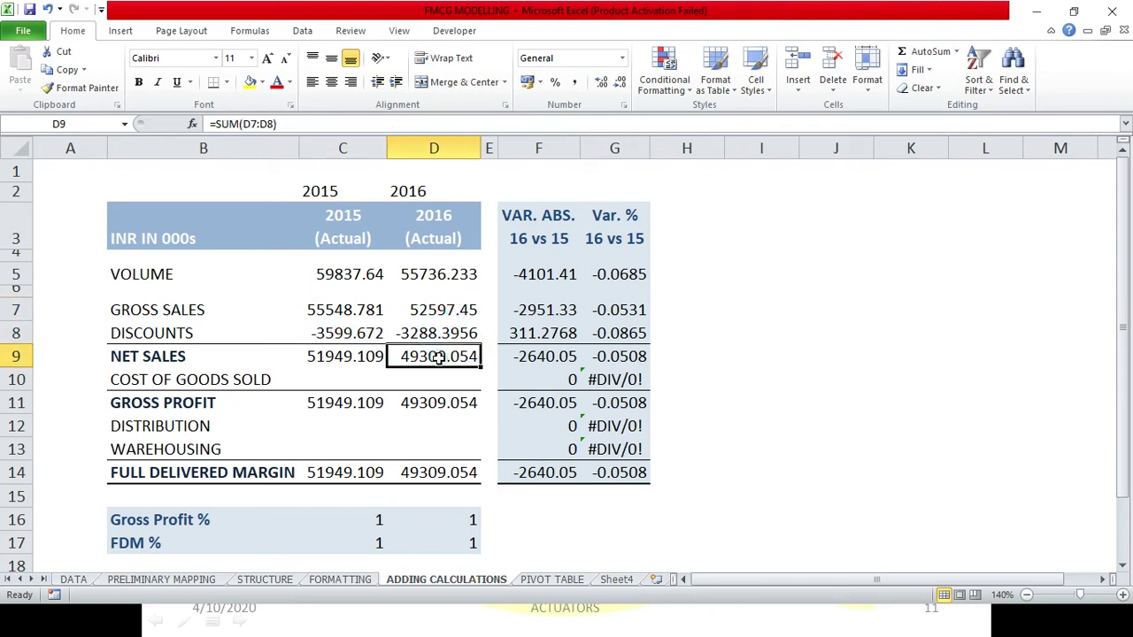
left_click(348, 334)
left_click(420, 335)
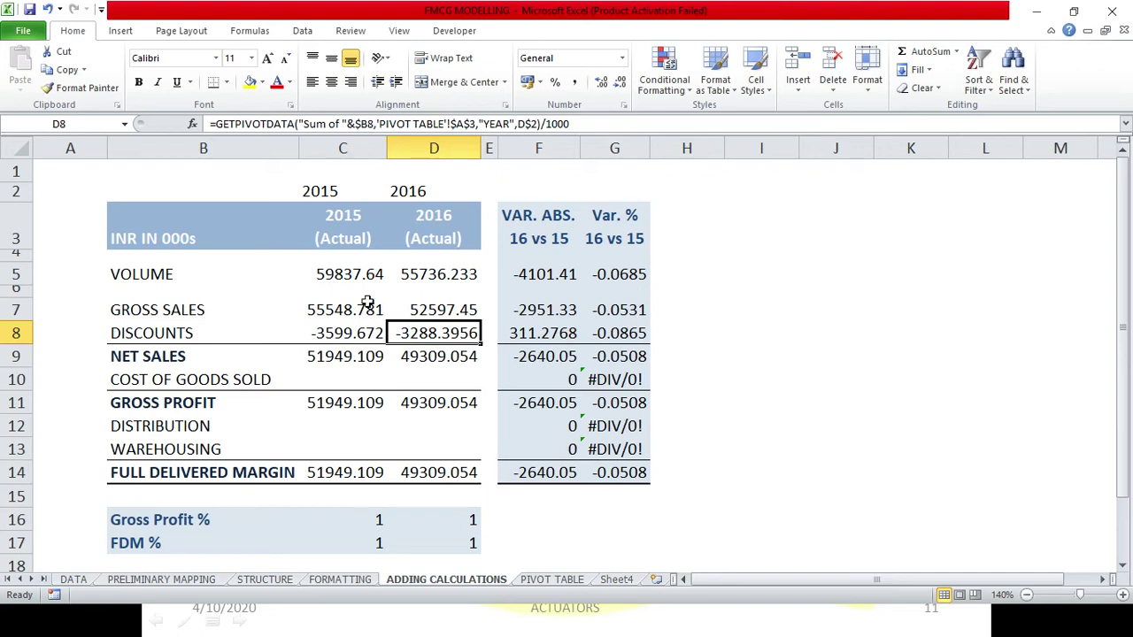
left_click_drag(350, 273, 439, 472)
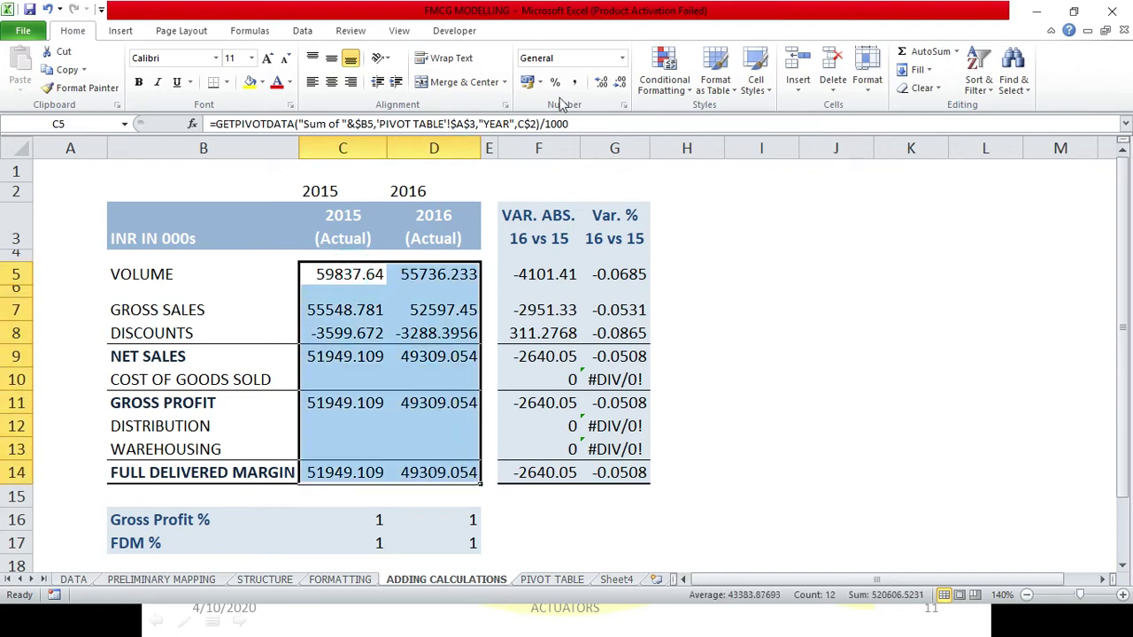
Step: Try Accounting format on the report values, then undo it to keep plain numbers
left_click(622, 58)
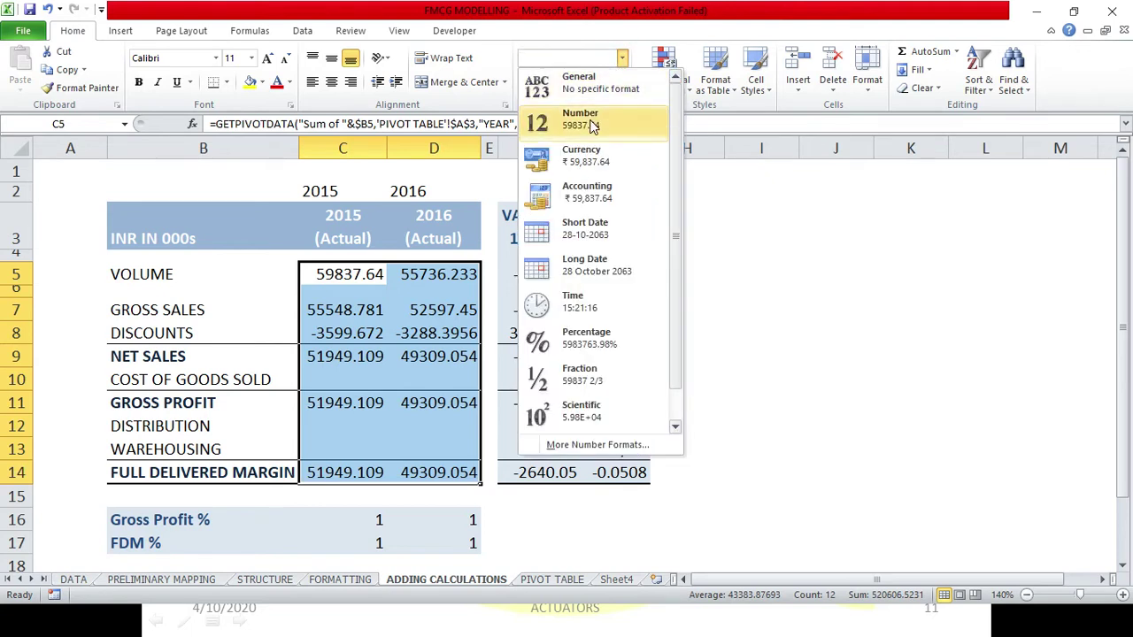
left_click(572, 190)
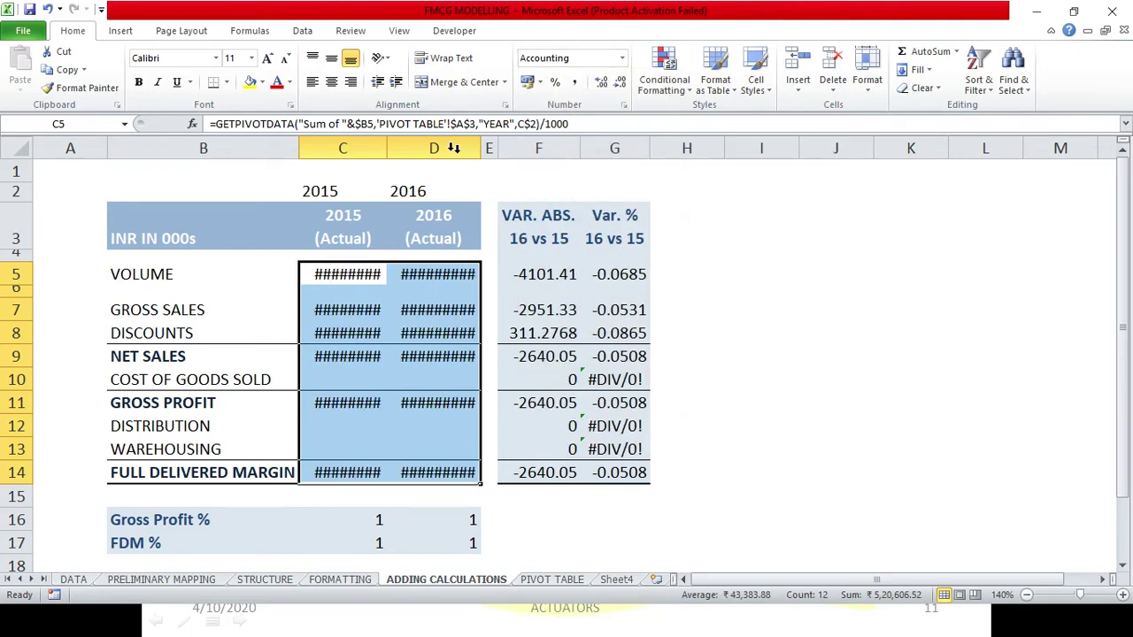
double_click(389, 147)
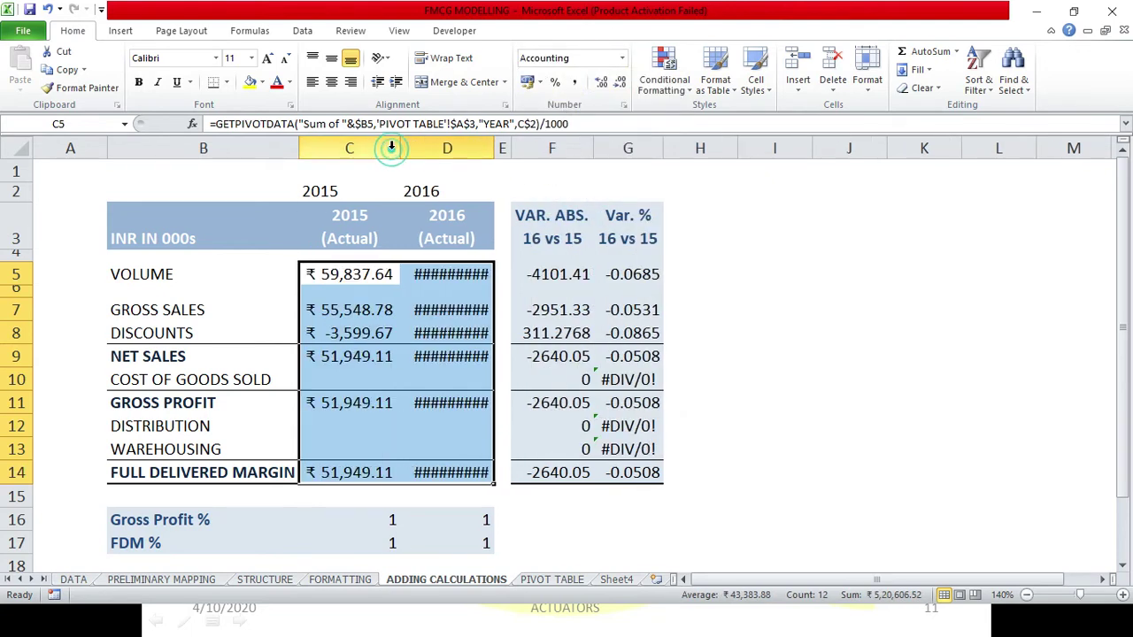
left_click(486, 139)
double_click(486, 139)
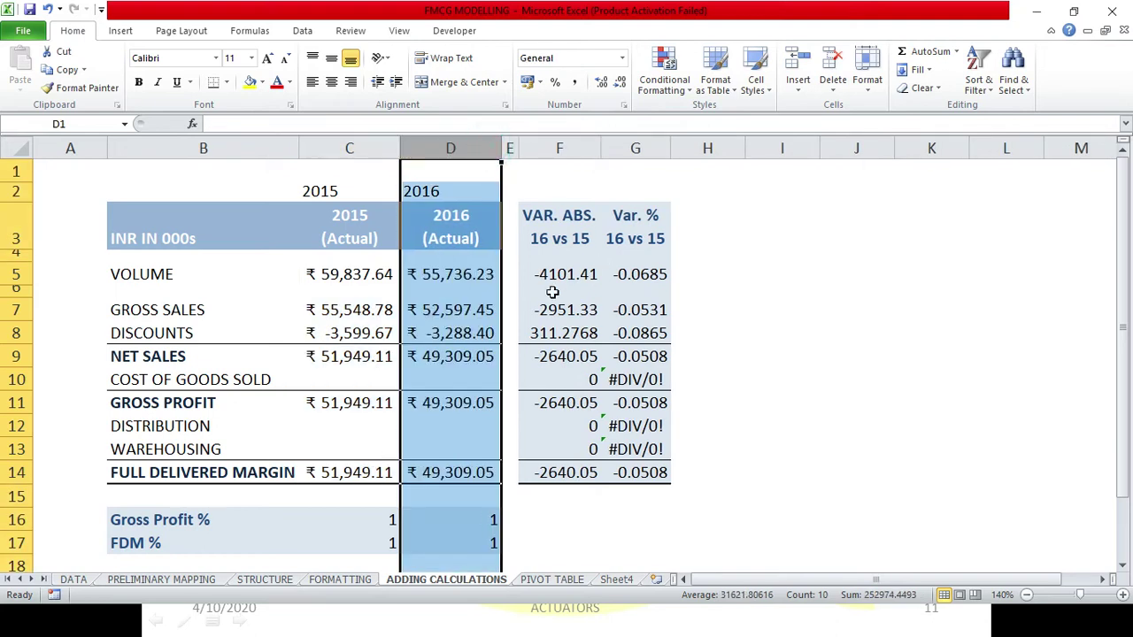
key("ctrl+z")
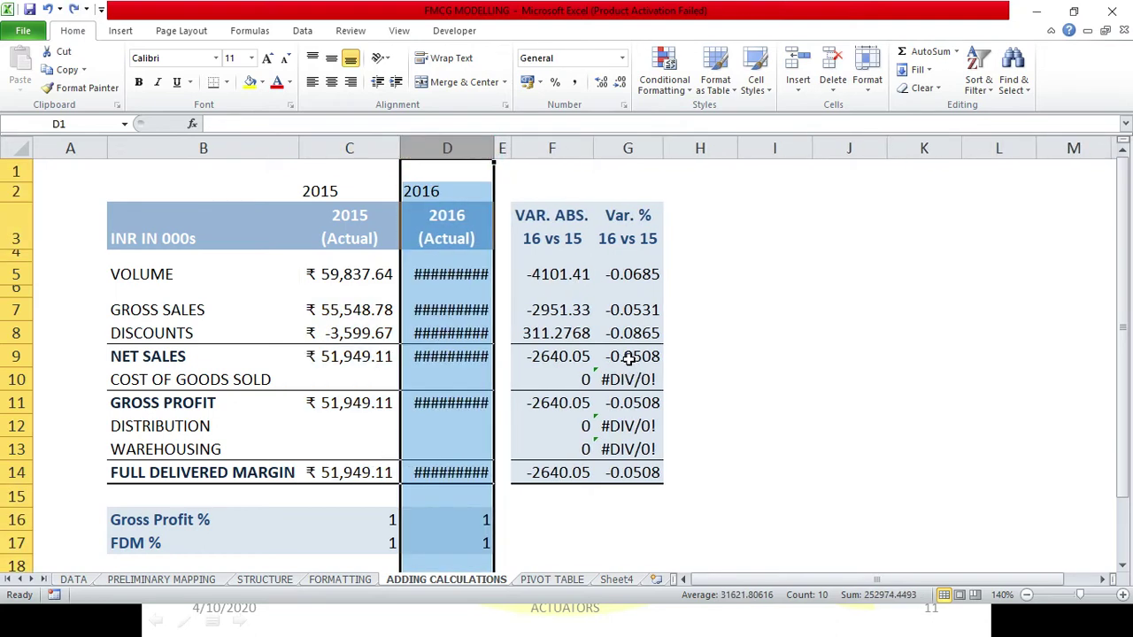
key("ctrl+z")
key("ctrl+z")
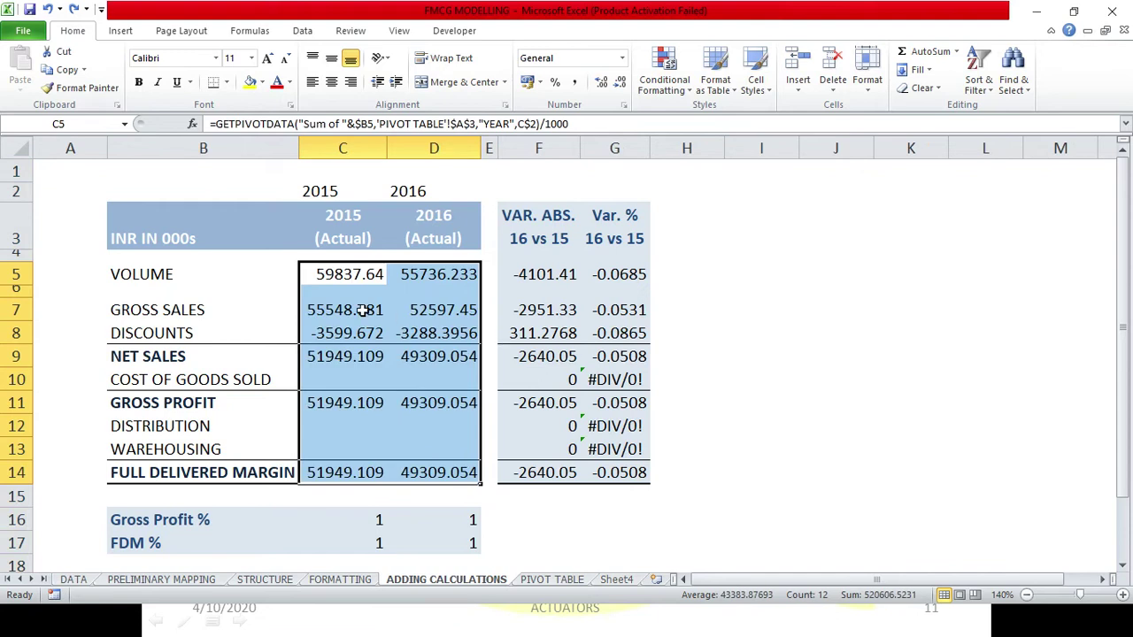
Step: Color the Discounts values -3599.672 and -3288.3956 red
left_click(148, 241)
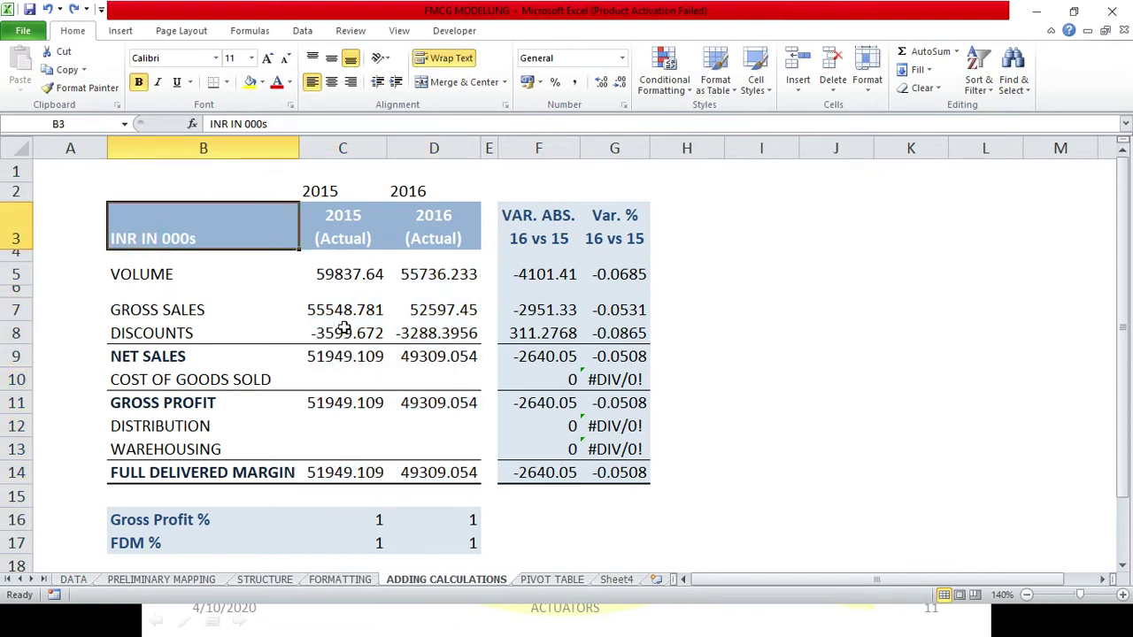
left_click_drag(343, 330, 434, 333)
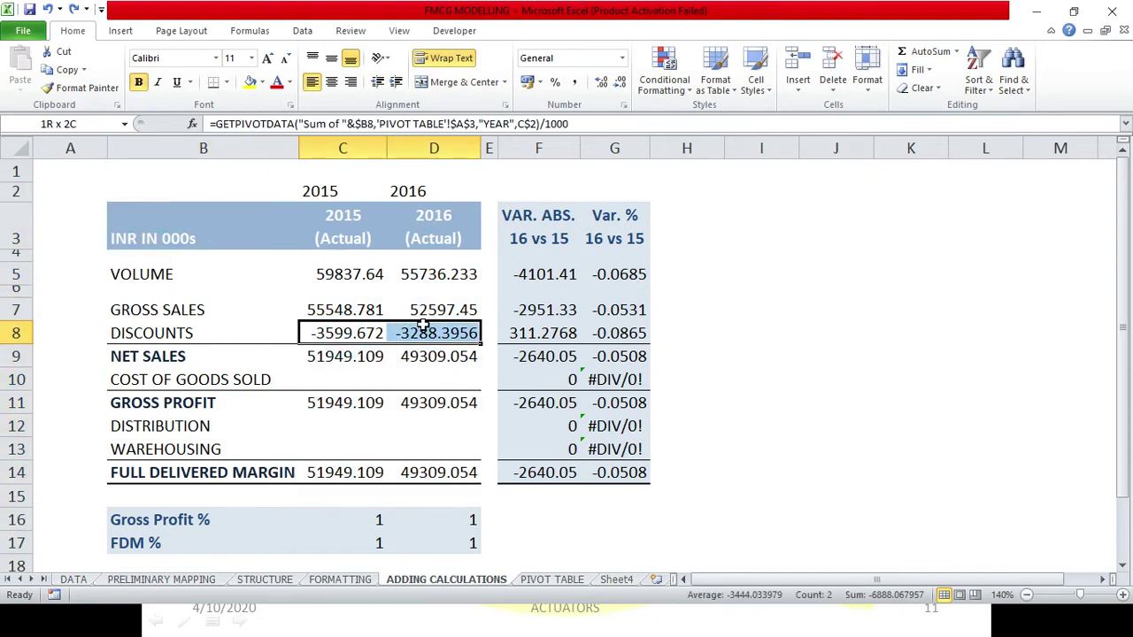
left_click(283, 87)
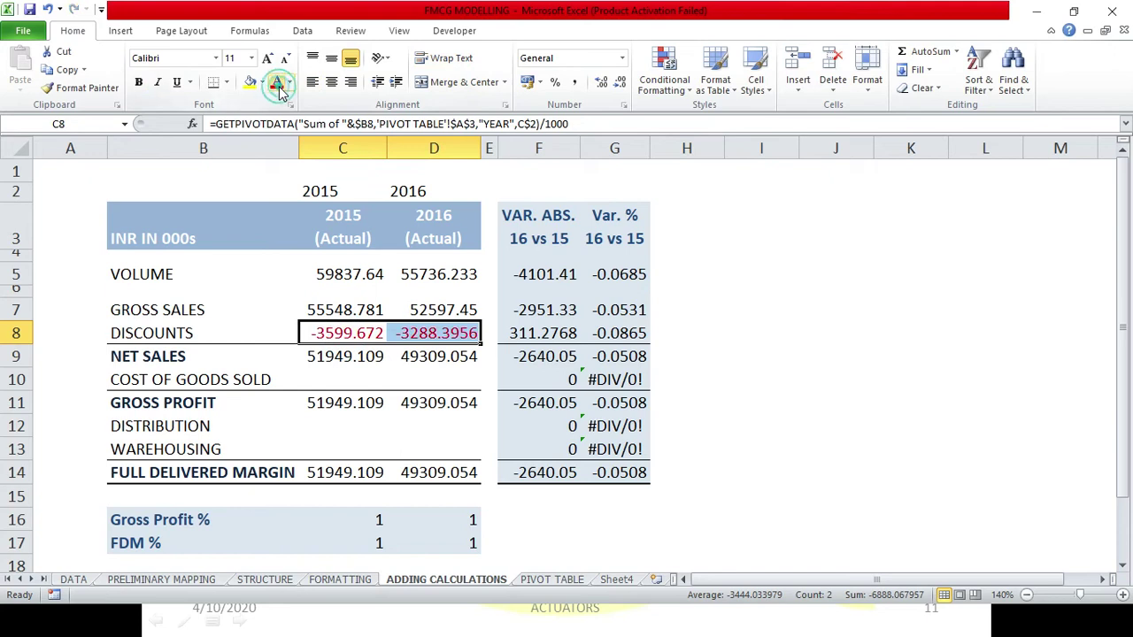
left_click(836, 310)
left_click(333, 386)
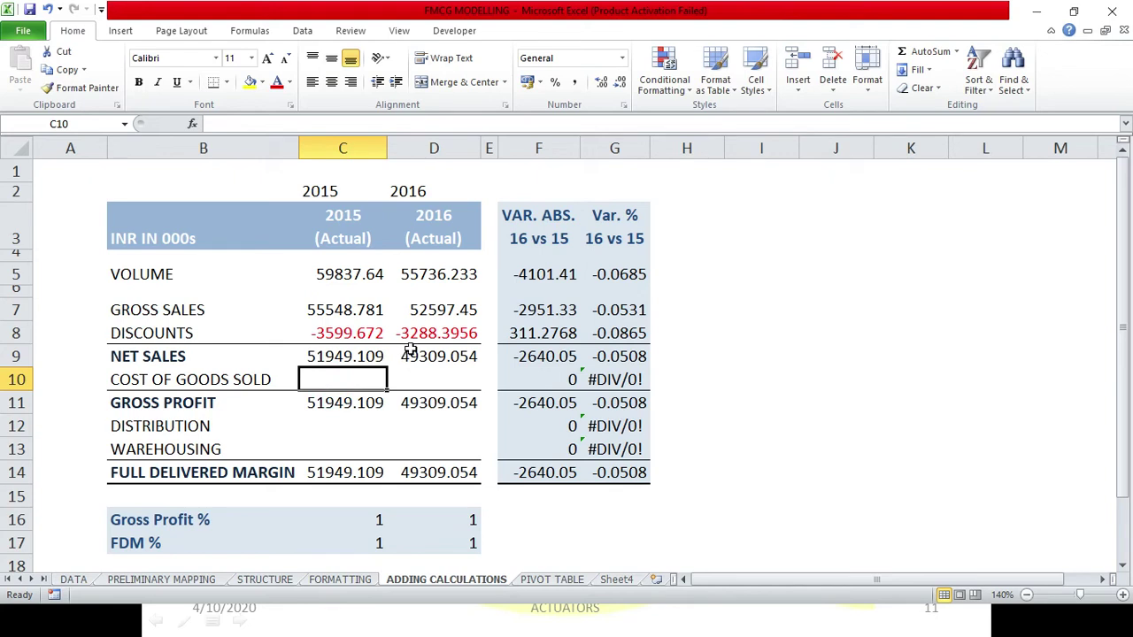
Step: Paste the C5 pivot formula into the 2015 and 2016 Cost of Goods Sold cells
type("=")
key("BackSpace")
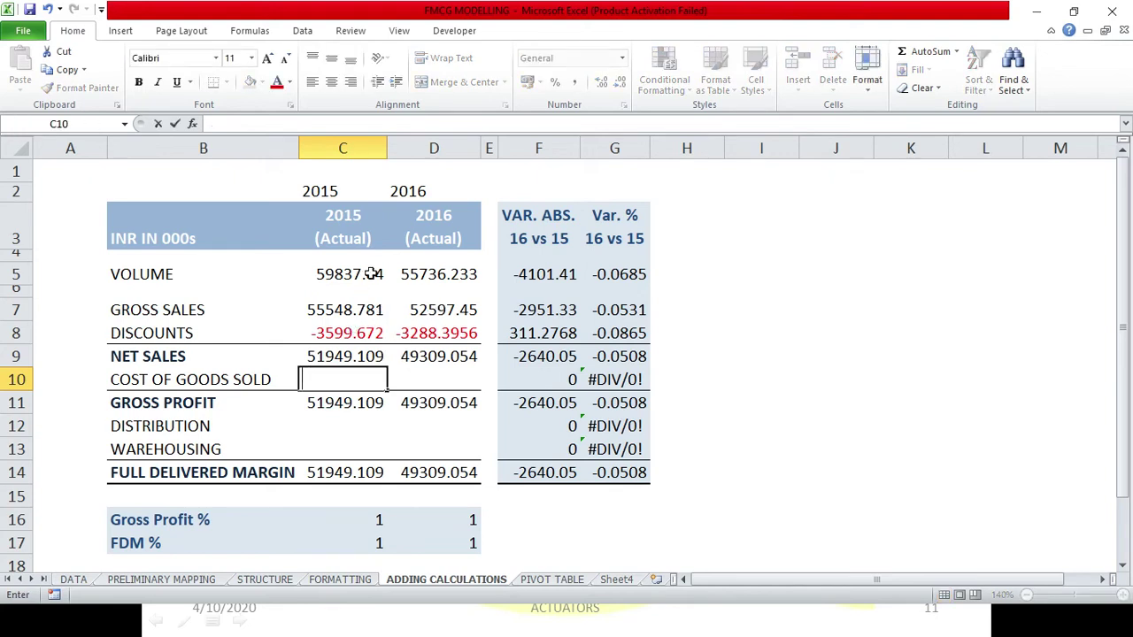
left_click(371, 274)
key("ctrl+c")
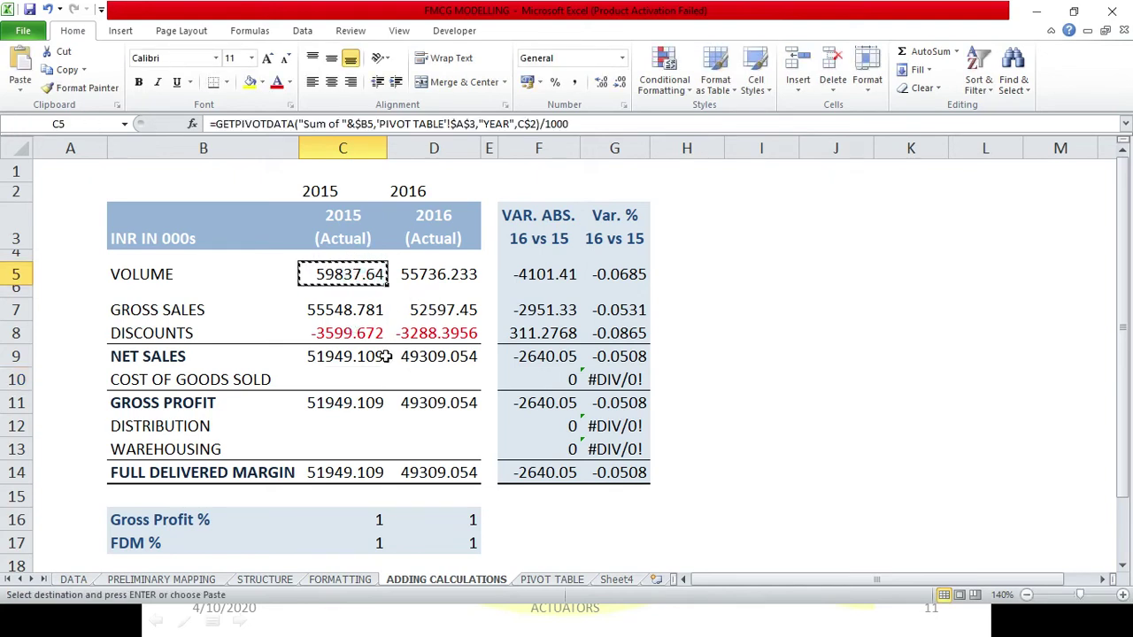
left_click(353, 380)
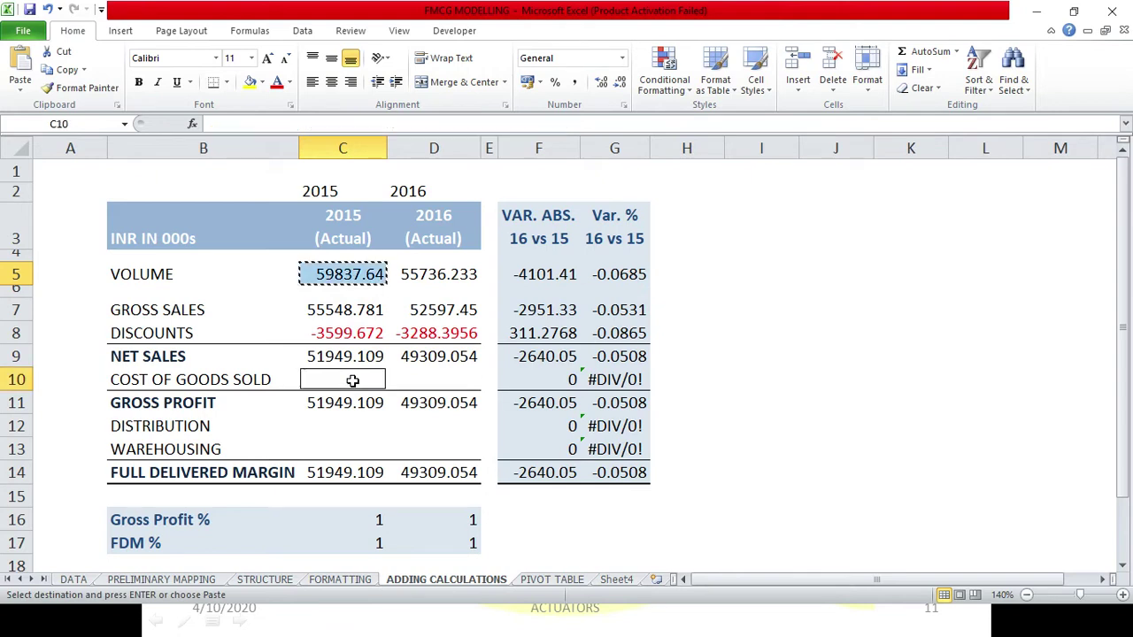
left_click(433, 378, "ctrl")
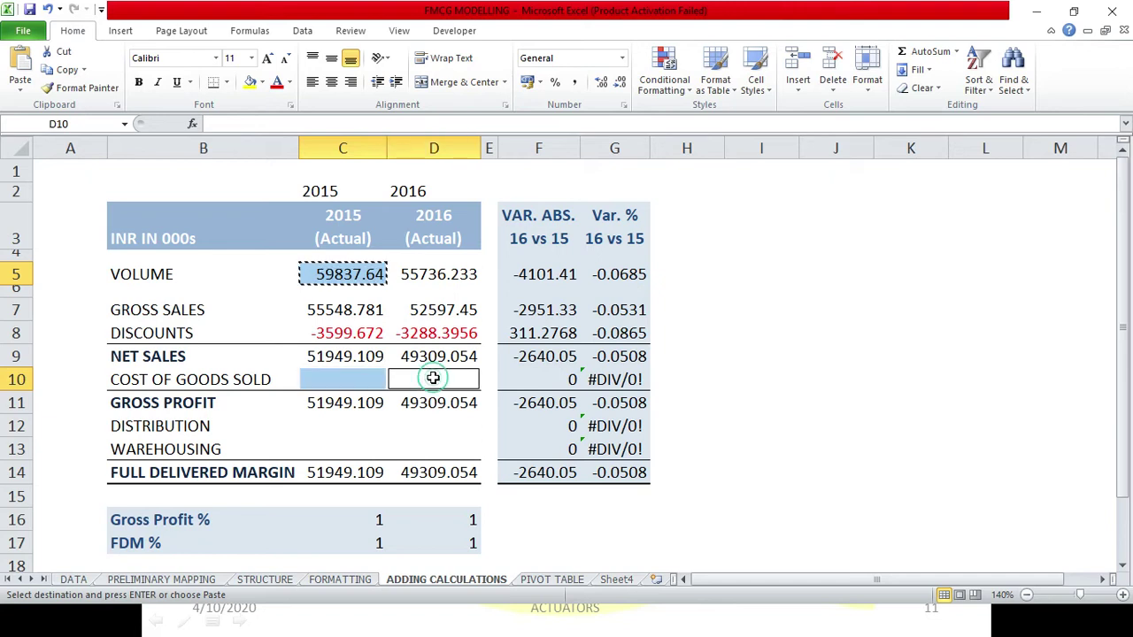
key("ctrl+v")
Step: Paste the pivot formula into Distribution and Warehousing for both years
left_click(372, 426)
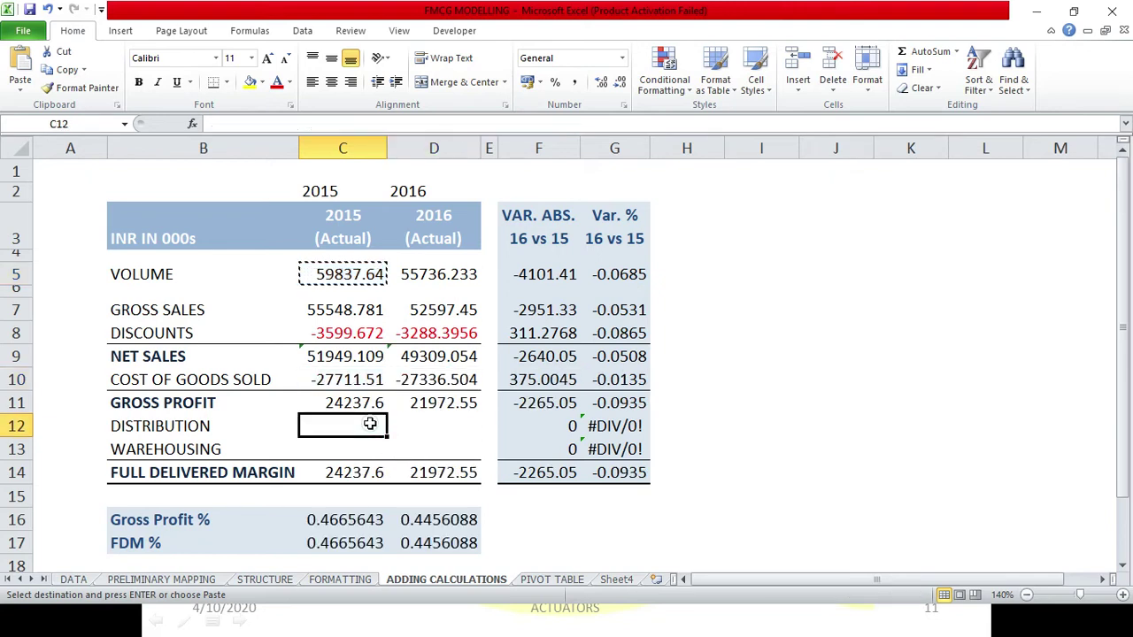
left_click(347, 275)
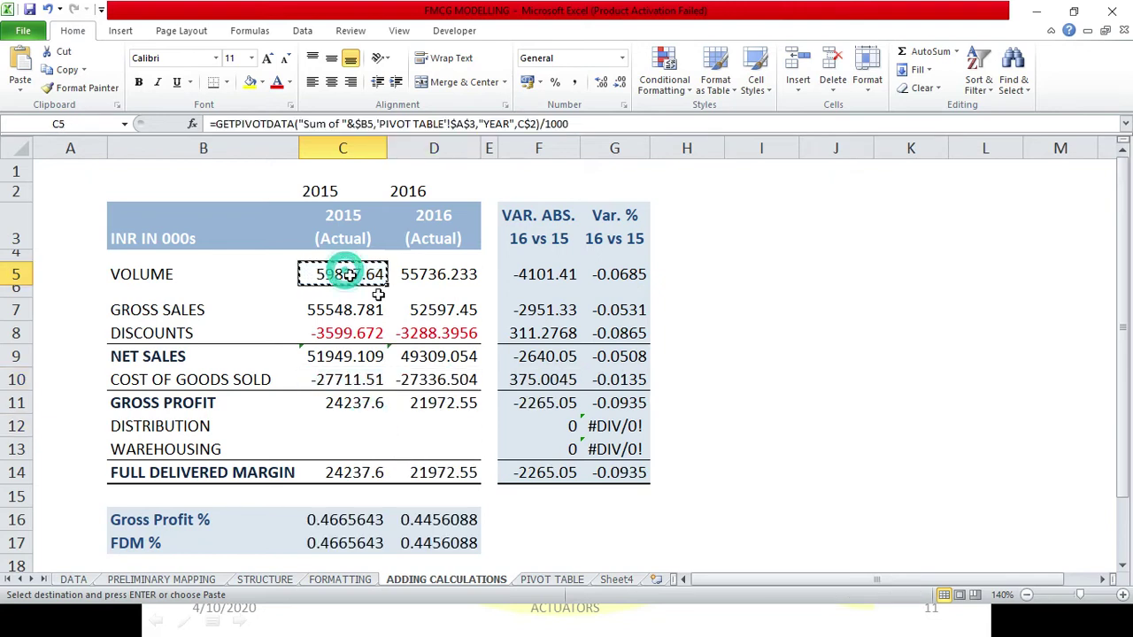
left_click(337, 426)
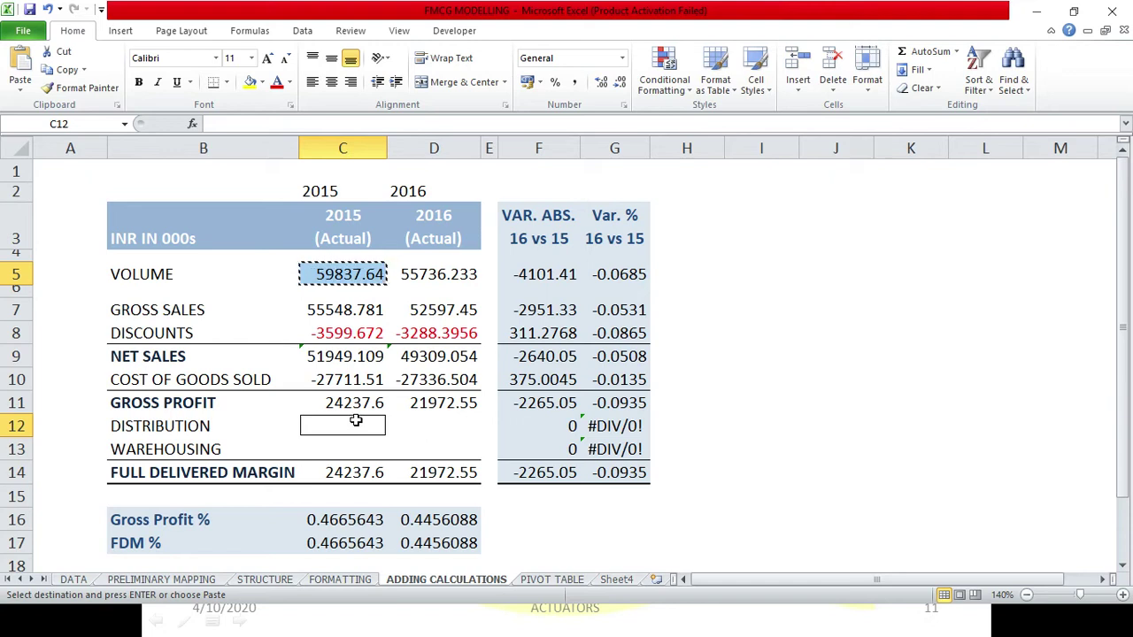
left_click(428, 428, "ctrl")
left_click(329, 449, "ctrl")
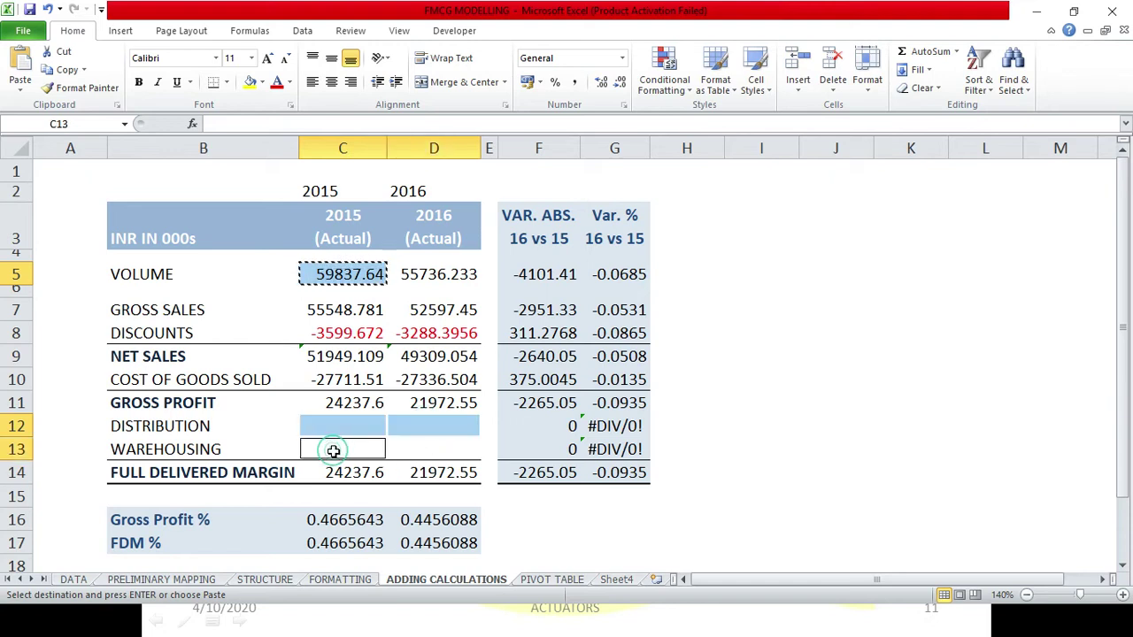
left_click(423, 449, "ctrl")
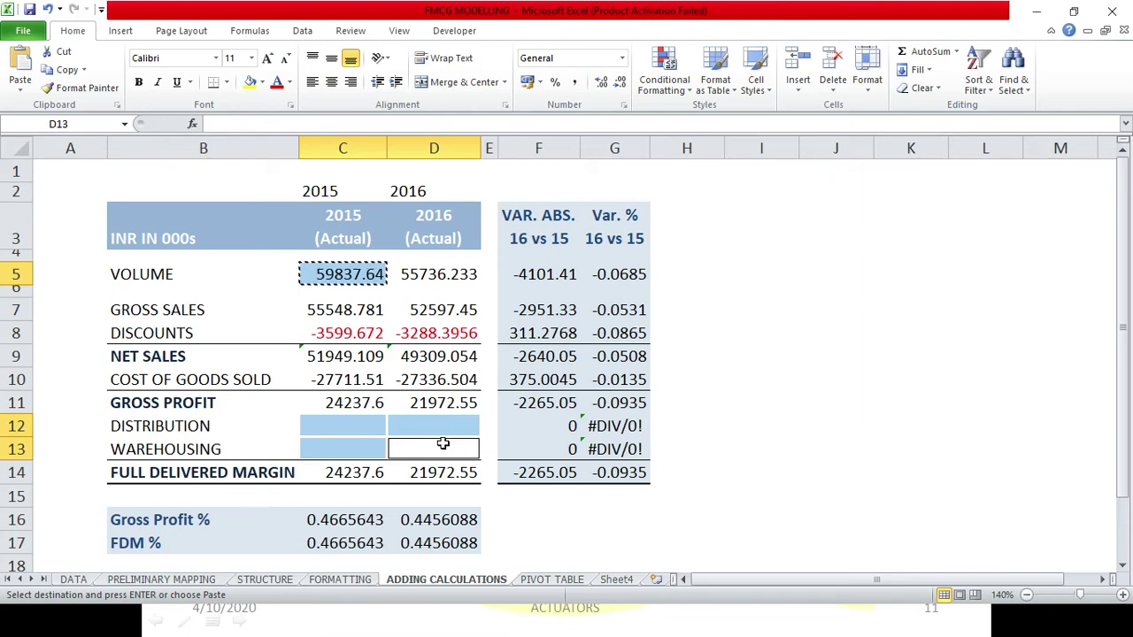
key("ctrl+v")
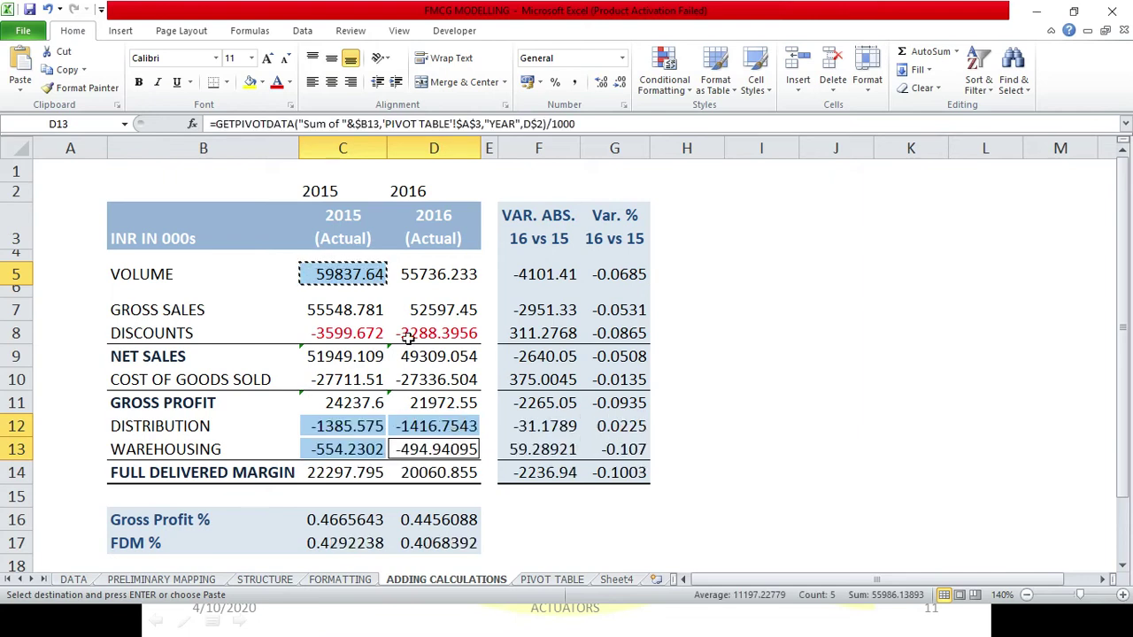
left_click(399, 427)
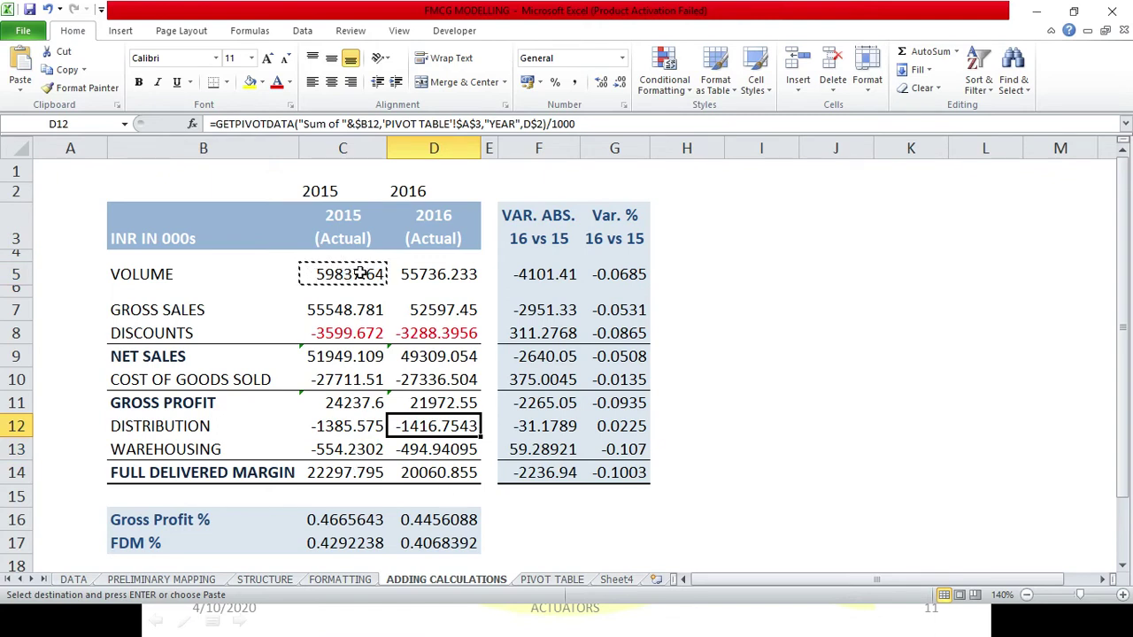
Step: Color the Cost of Goods Sold, Distribution and Warehousing values for 2015 and 2016 red
key("Escape")
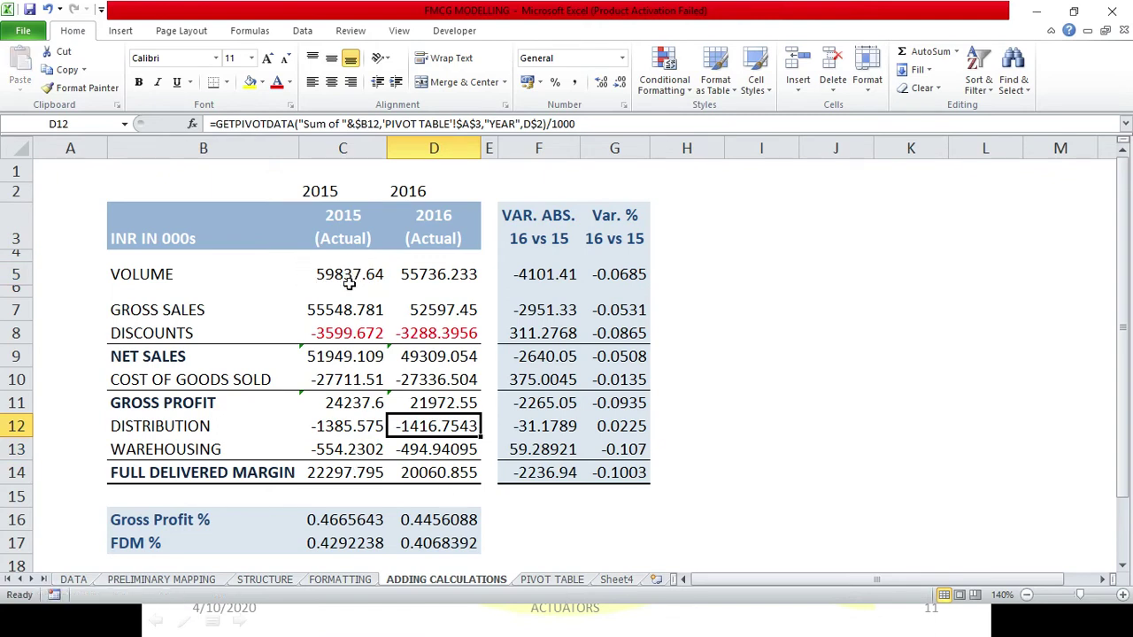
left_click_drag(345, 381, 429, 380)
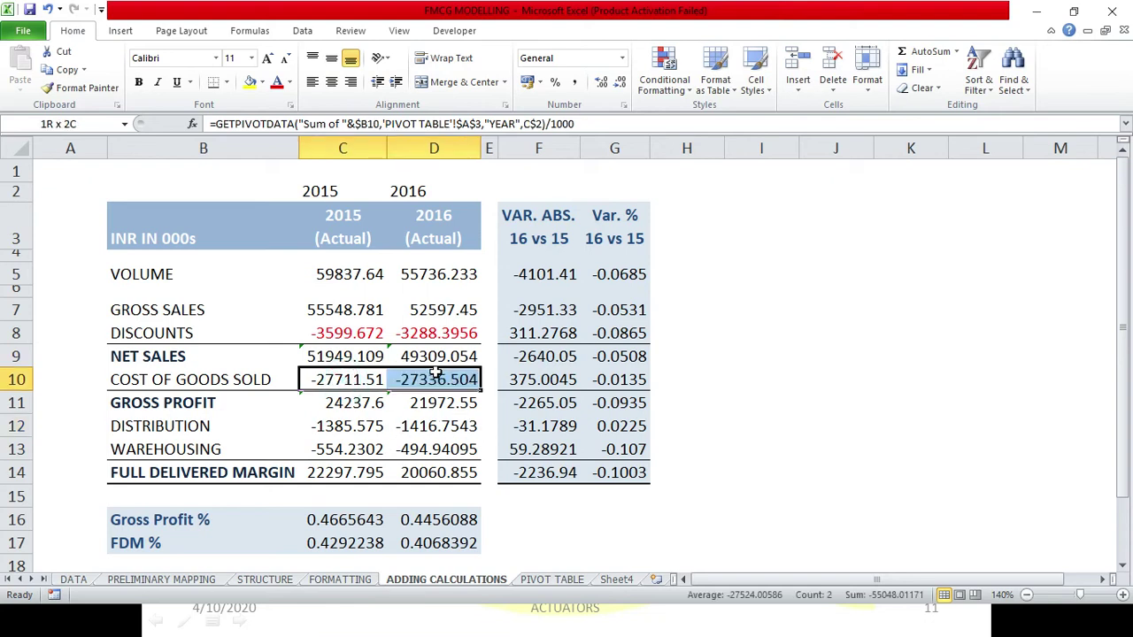
left_click(276, 82)
left_click_drag(346, 426, 425, 452)
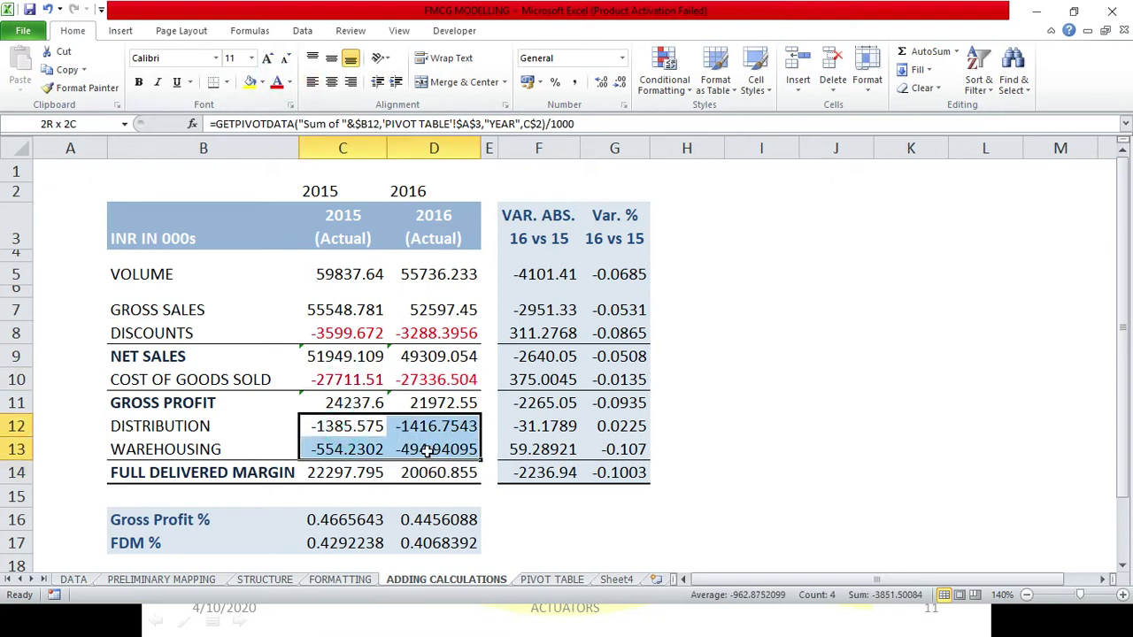
left_click(277, 82)
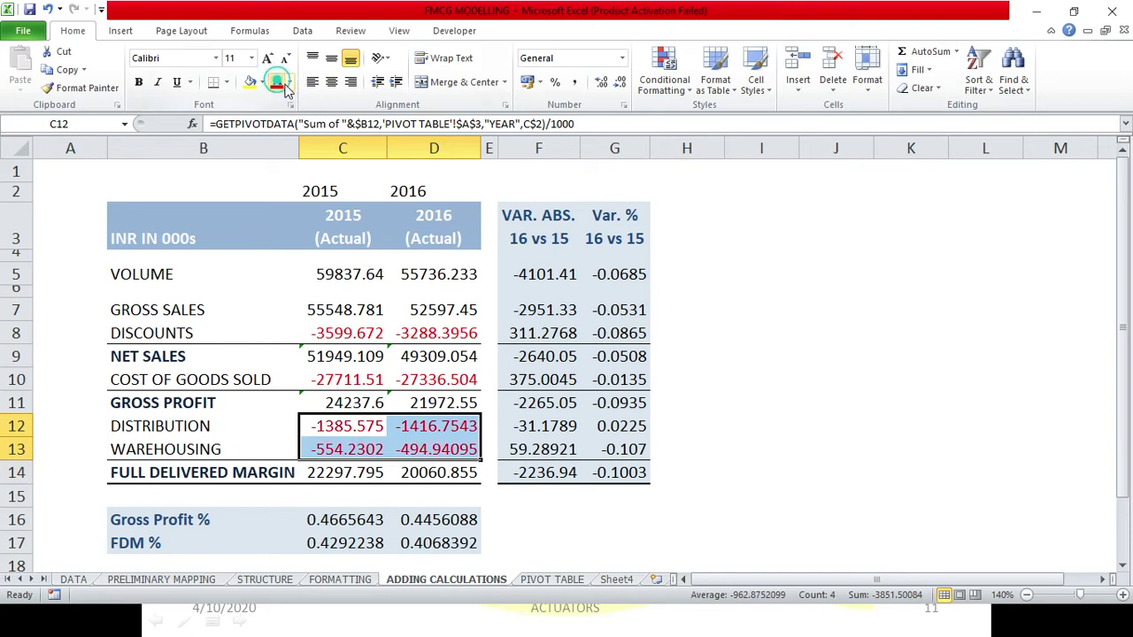
left_click(567, 405)
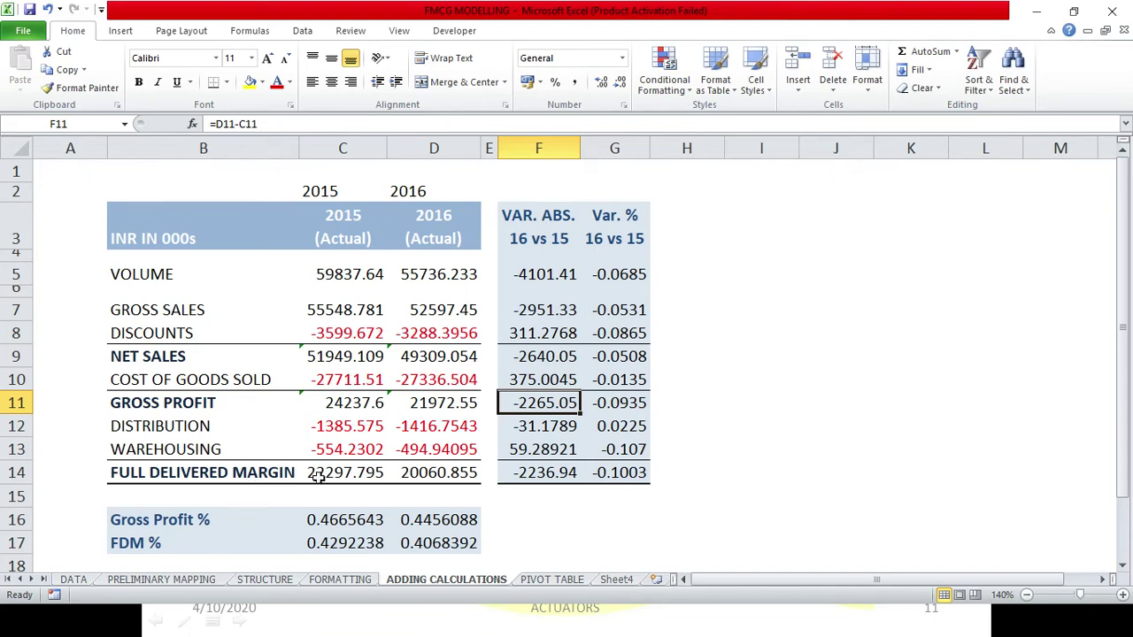
left_click(351, 332)
left_click(404, 333)
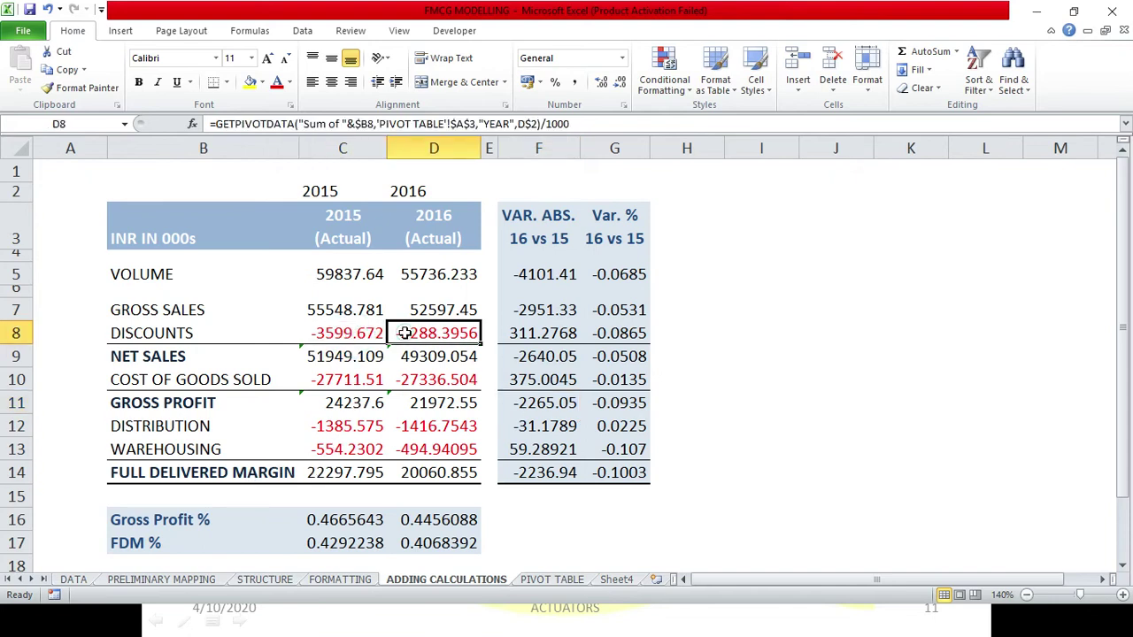
left_click(345, 402)
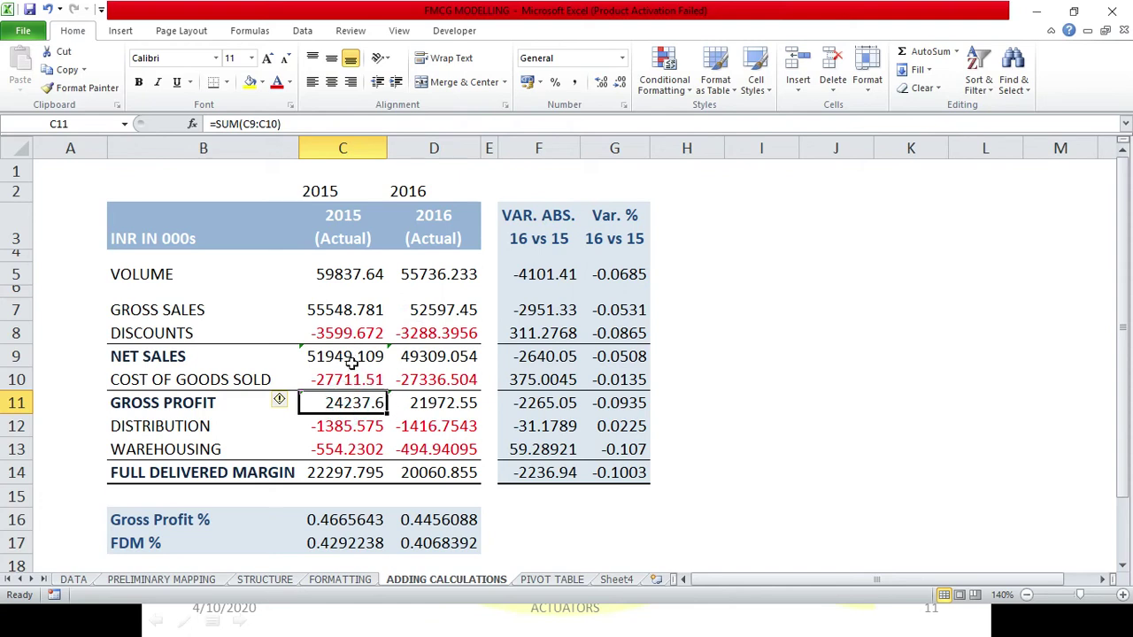
left_click(341, 429)
left_click(346, 451)
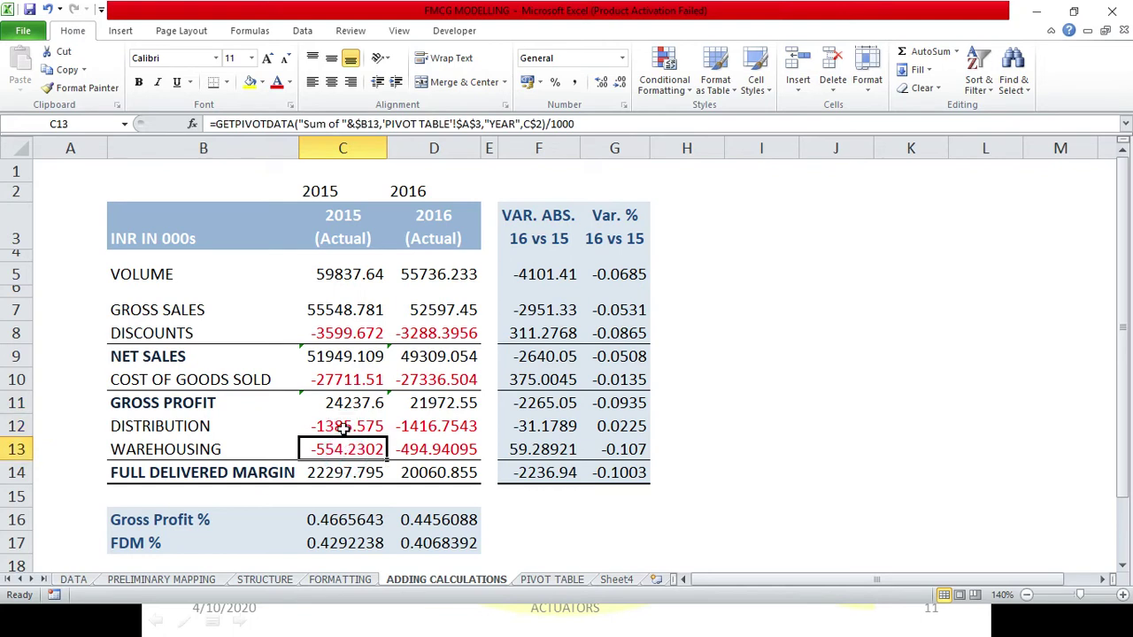
left_click(372, 476)
left_click(407, 472)
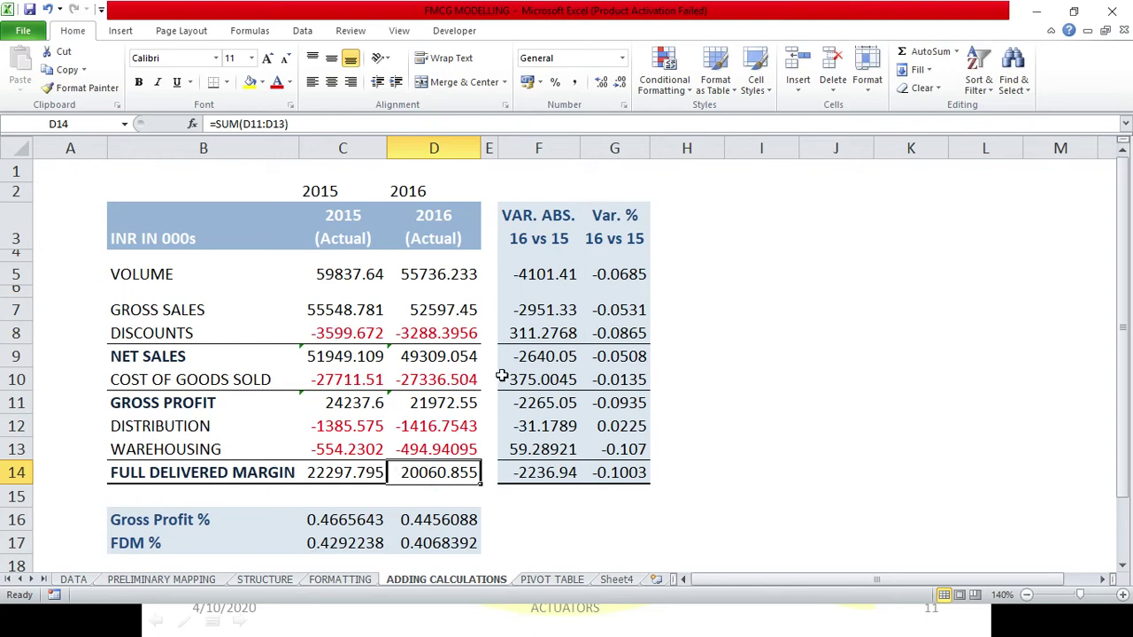
left_click_drag(552, 277, 540, 472)
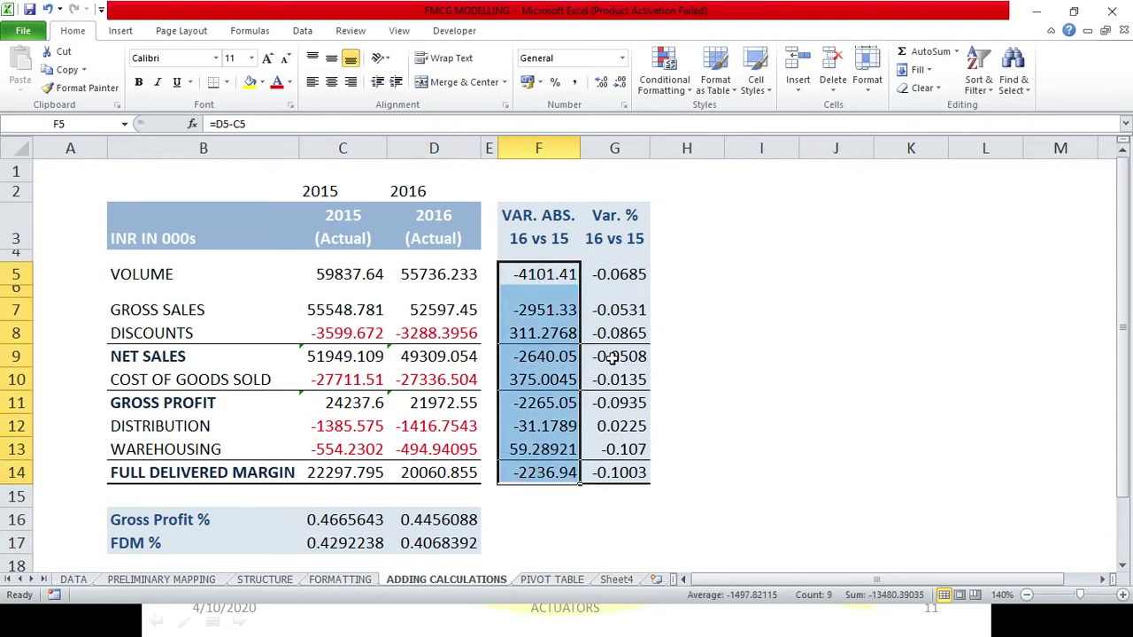
left_click_drag(611, 275, 613, 473)
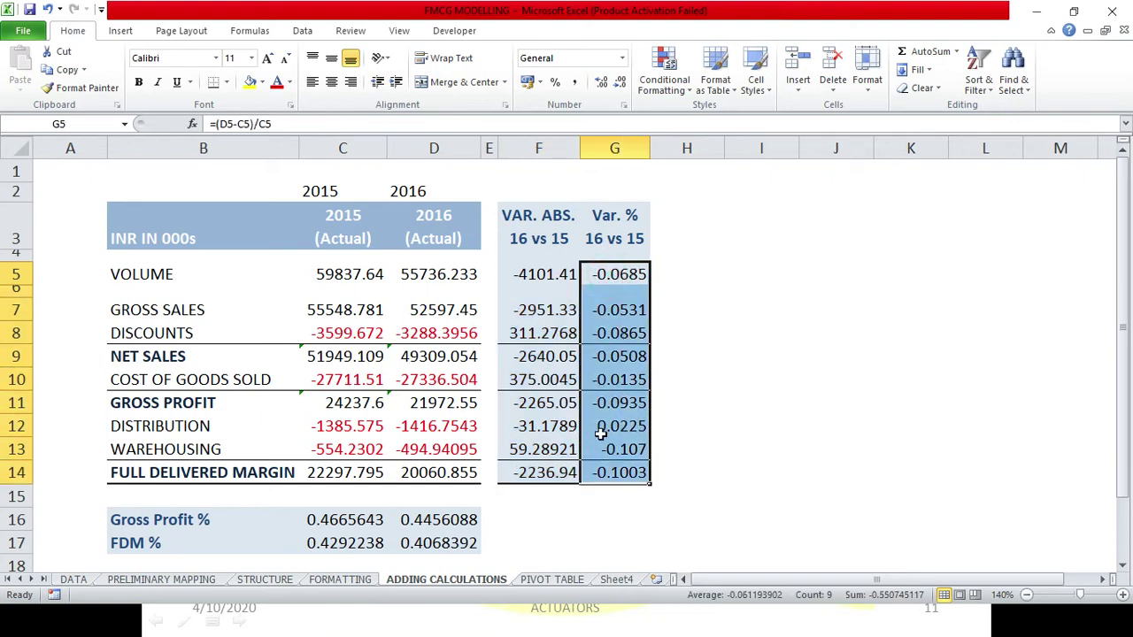
left_click(614, 270)
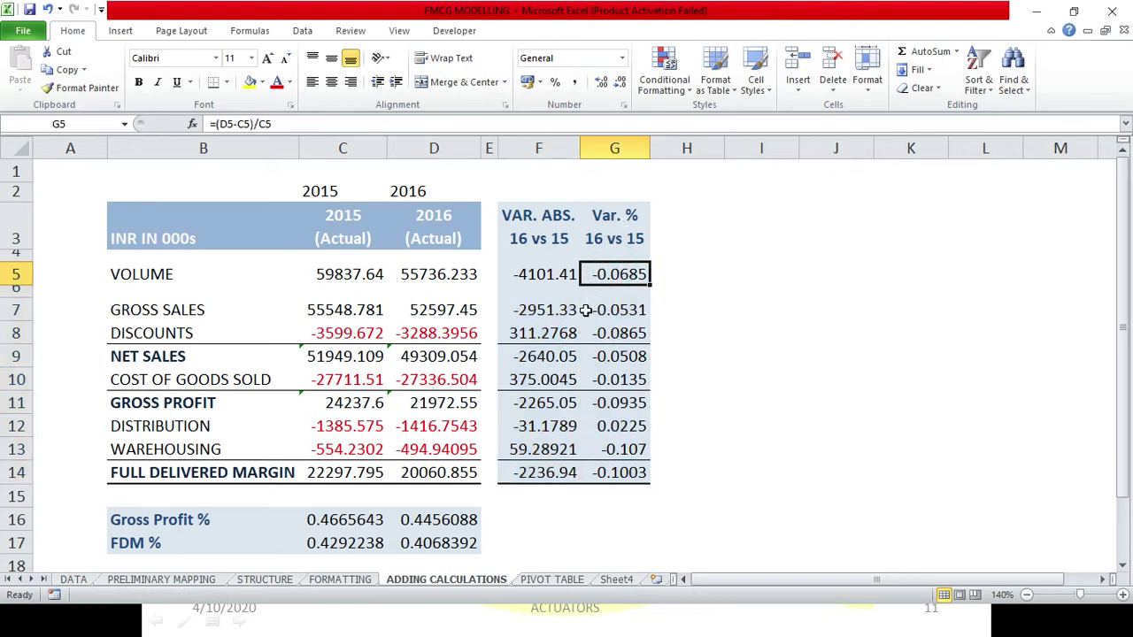
left_click_drag(554, 274, 615, 274)
left_click(277, 82)
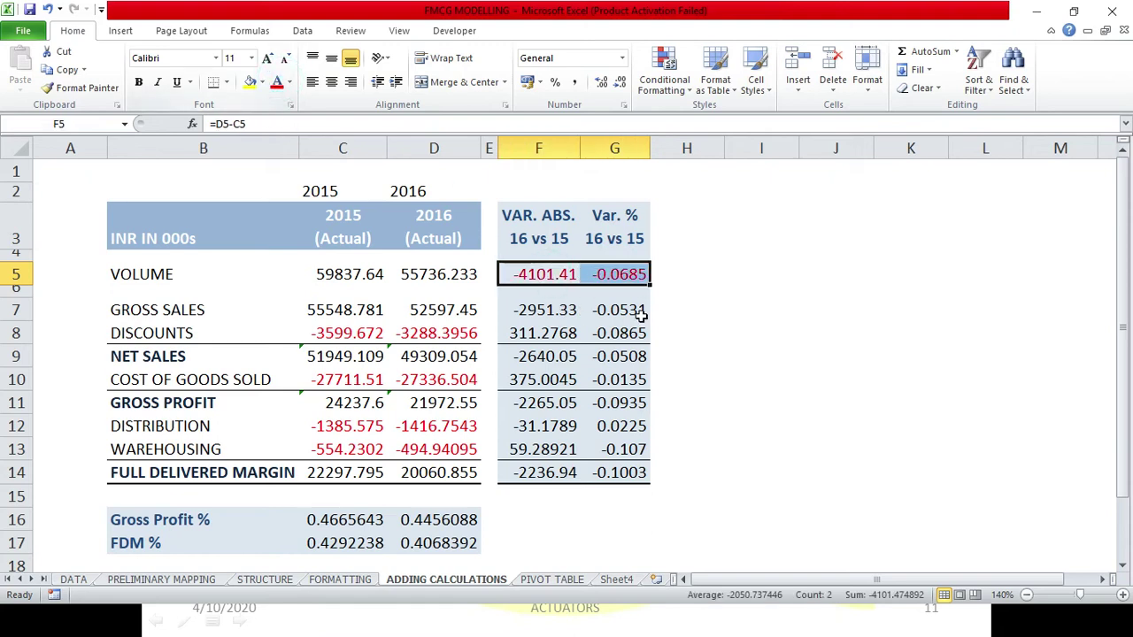
left_click_drag(558, 310, 599, 308)
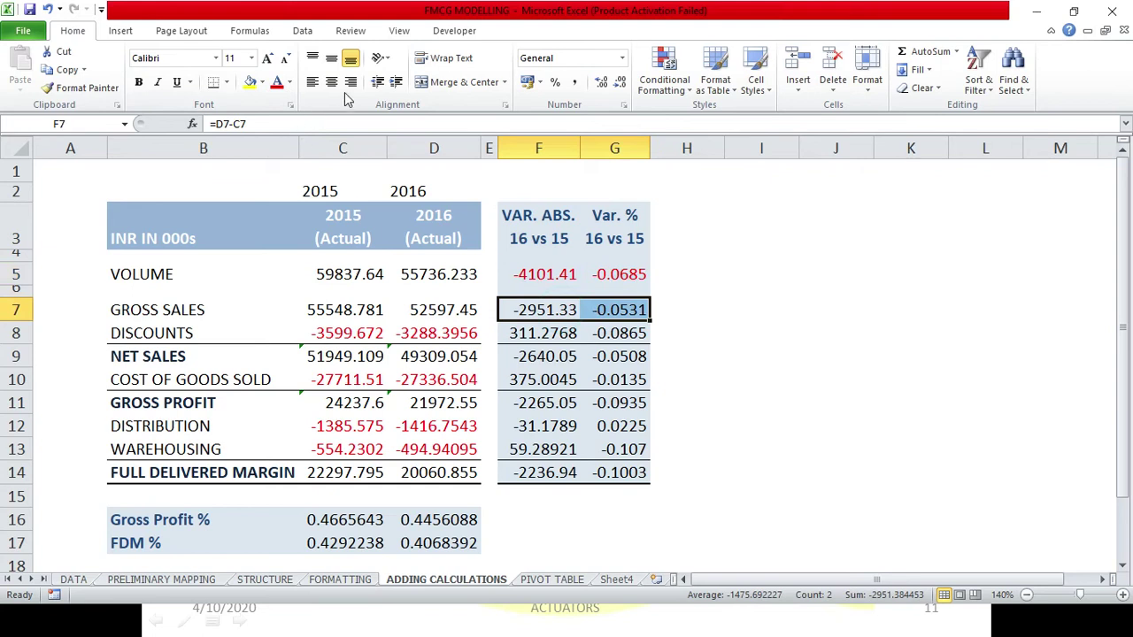
left_click(277, 81)
left_click(616, 344)
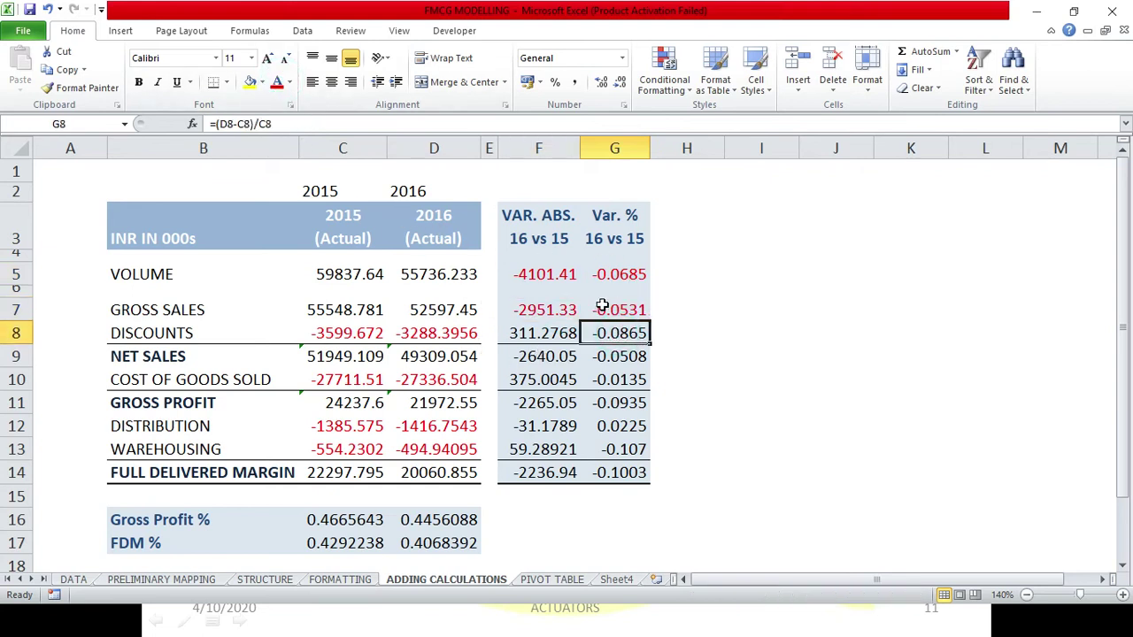
key("ctrl+z")
key("ctrl+z")
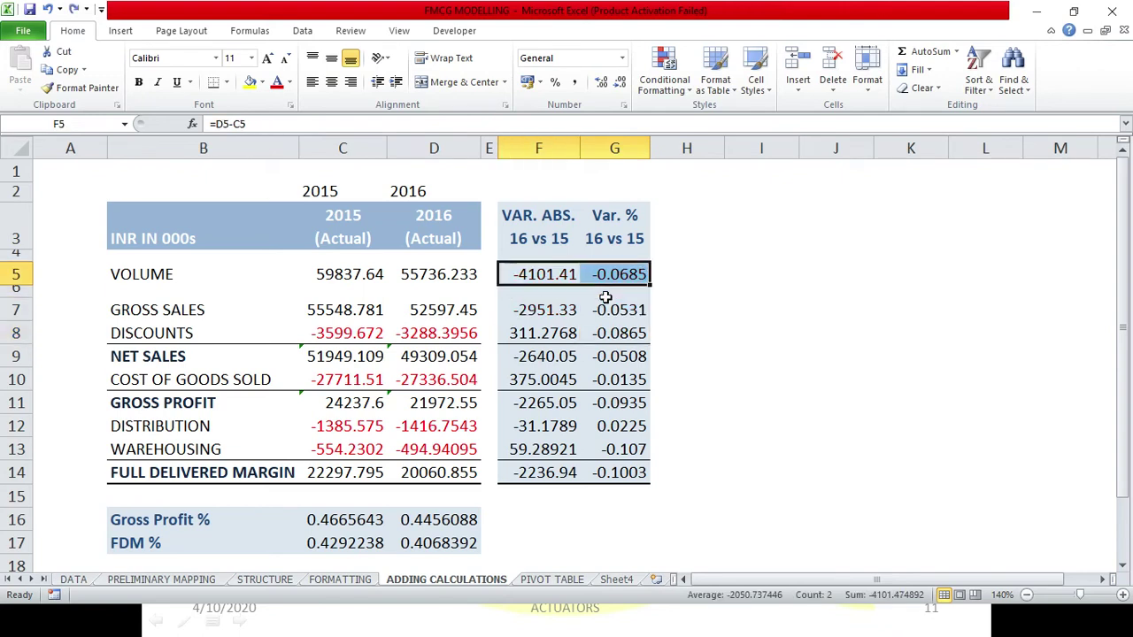
left_click(665, 313)
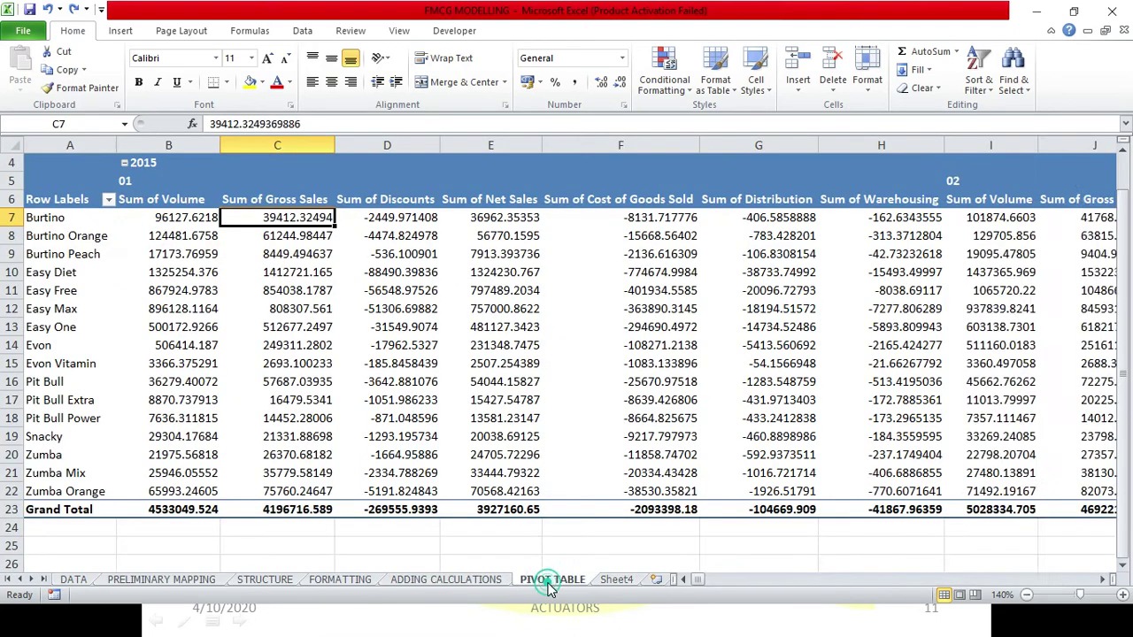
Step: After checking the pivot table, open C5's 2015 Volume GETPIVOTDATA formula for editing
left_click(551, 579)
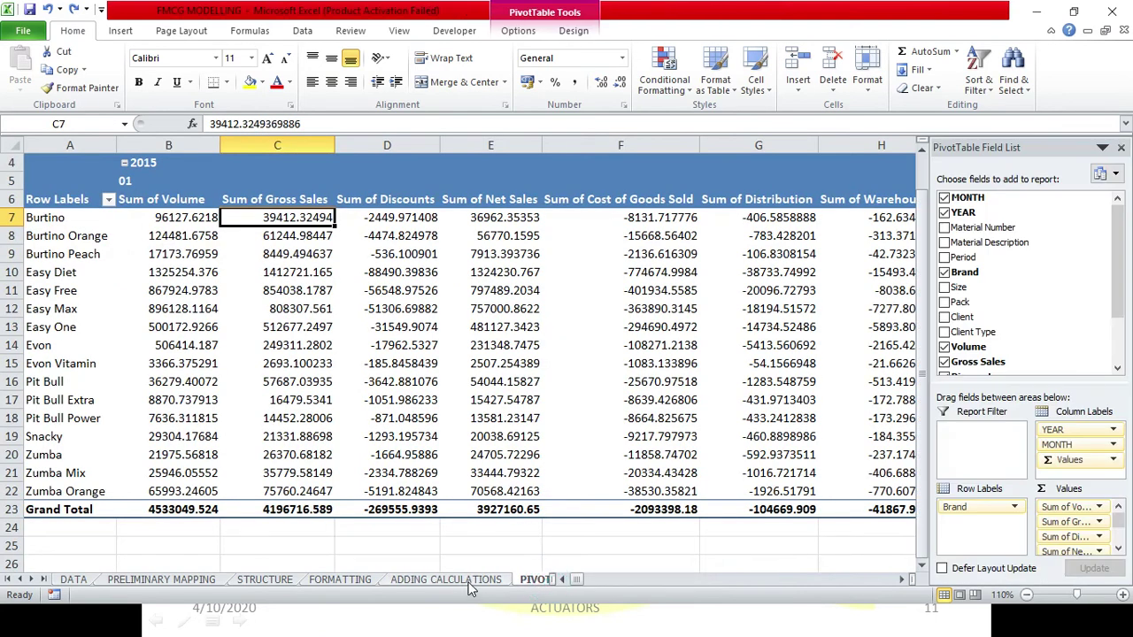
left_click(447, 579)
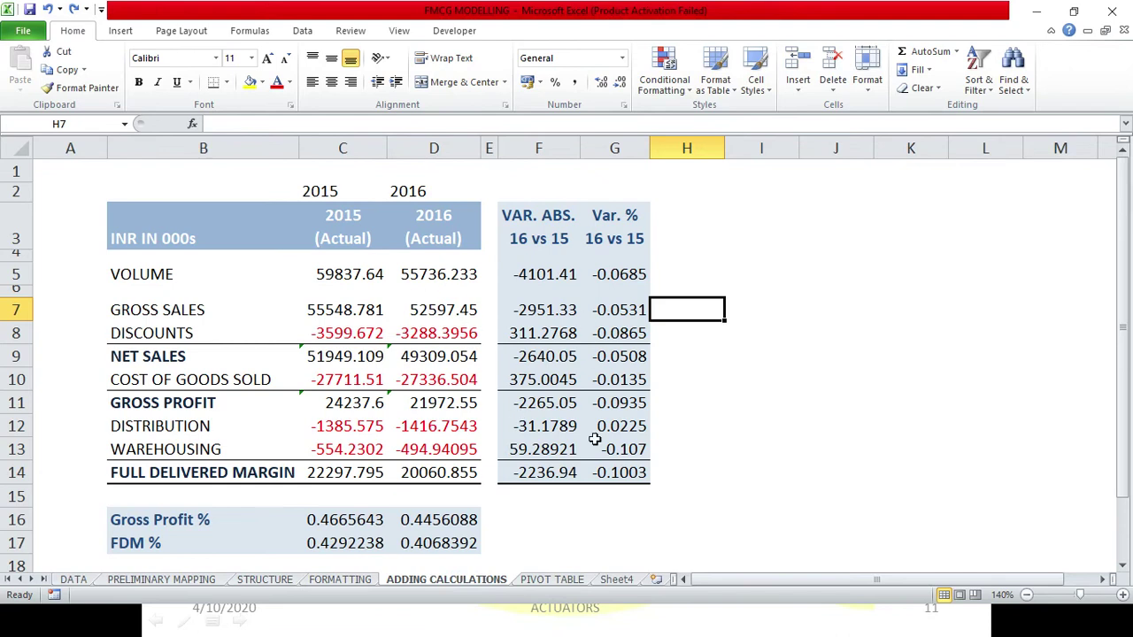
double_click(338, 274)
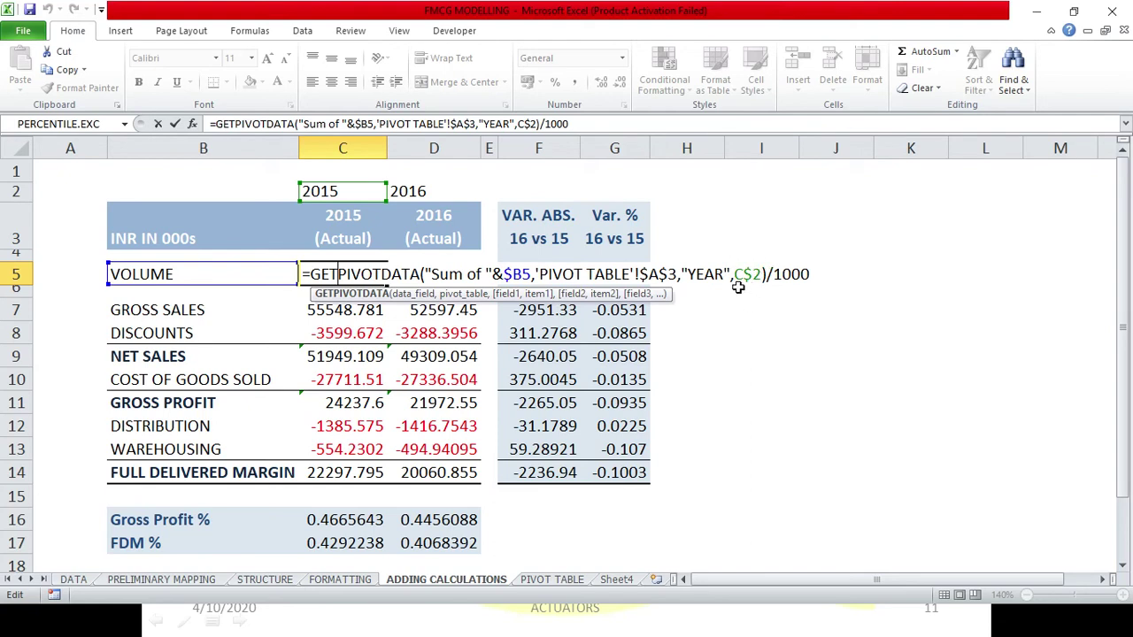
Step: Commit the C5 Volume formula, still showing 59837.64, and switch to the PowerPoint slideshow
key("Return")
key("alt+Tab")
key("alt+Tab")
key("alt+Tab")
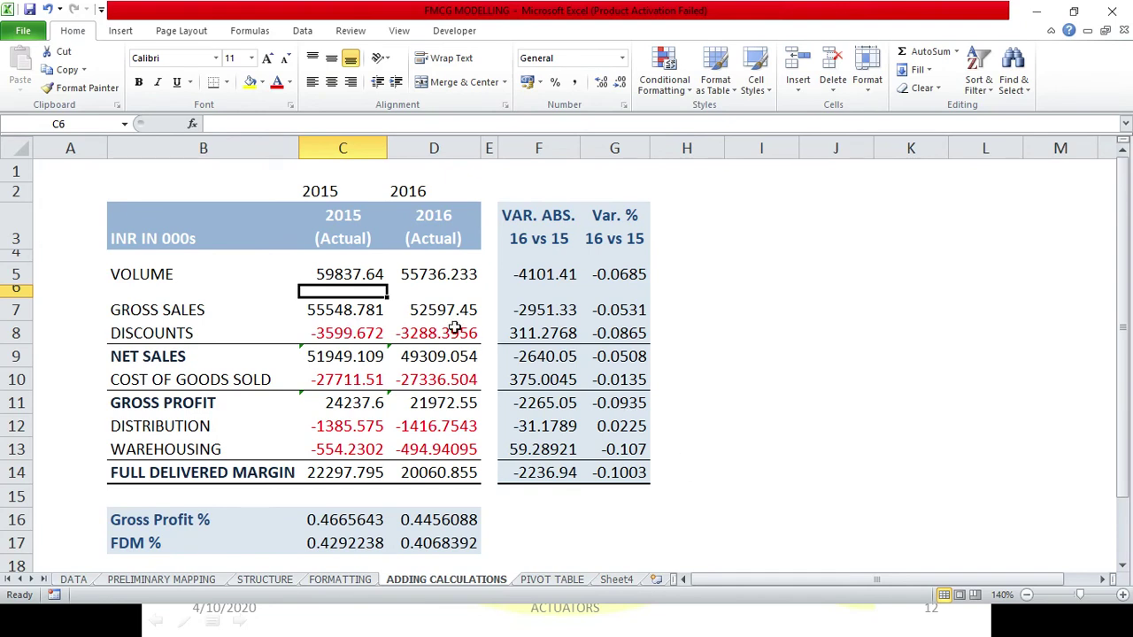
Step: Replace C2's ='PIVOT TABLE'!B4 link with a typed 2015, turning 2015 and variance figures to #REF!
left_click(319, 192)
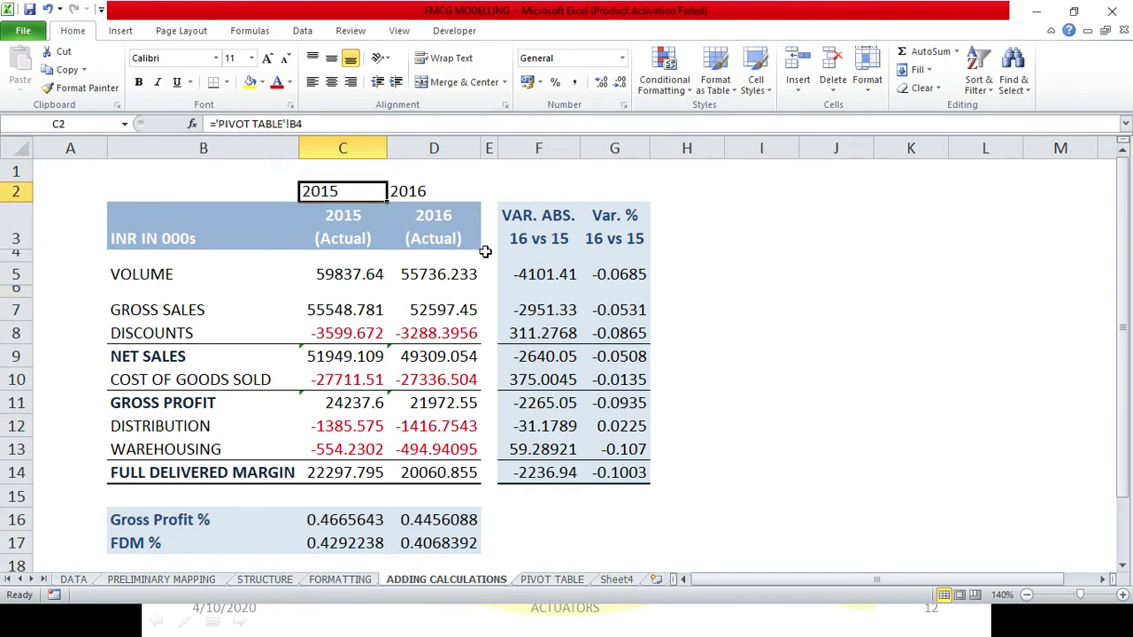
left_click(551, 579)
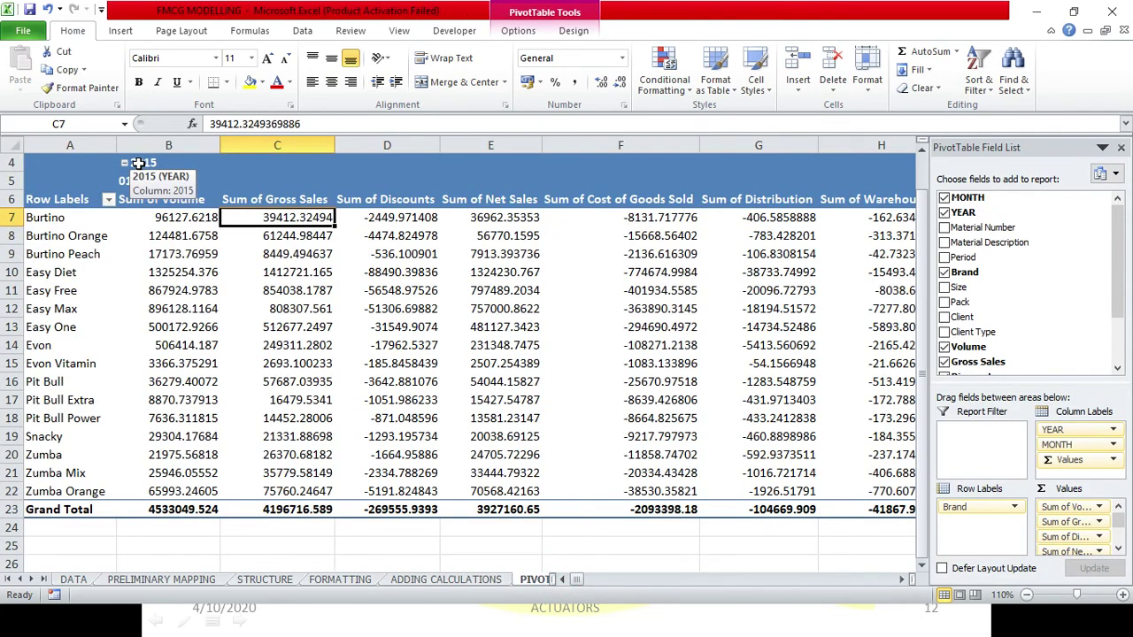
left_click(430, 580)
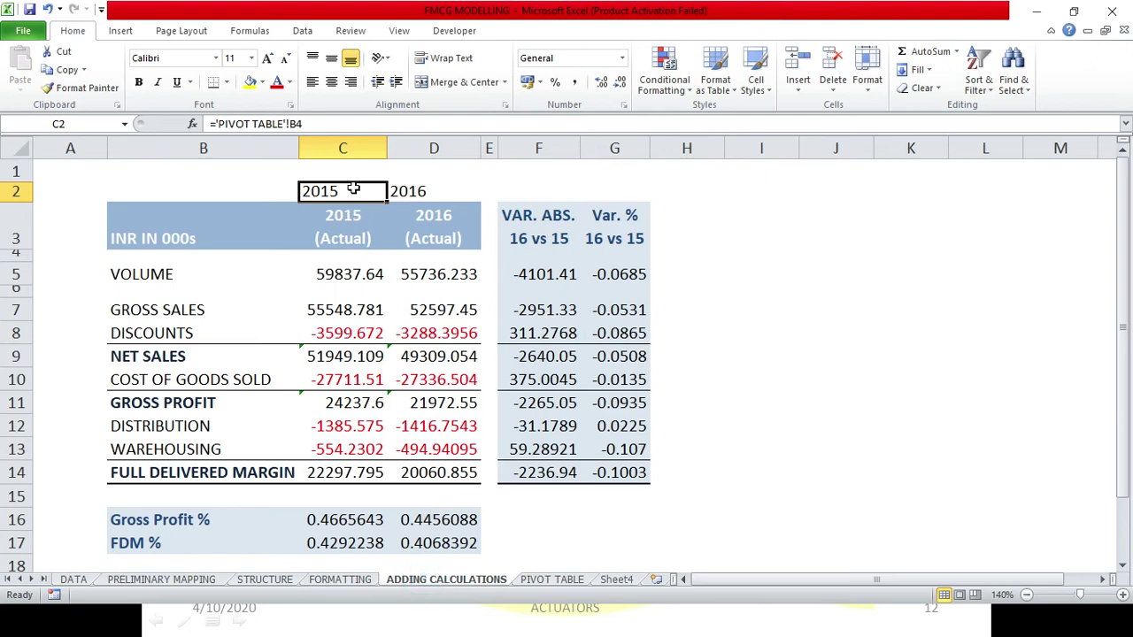
type("201")
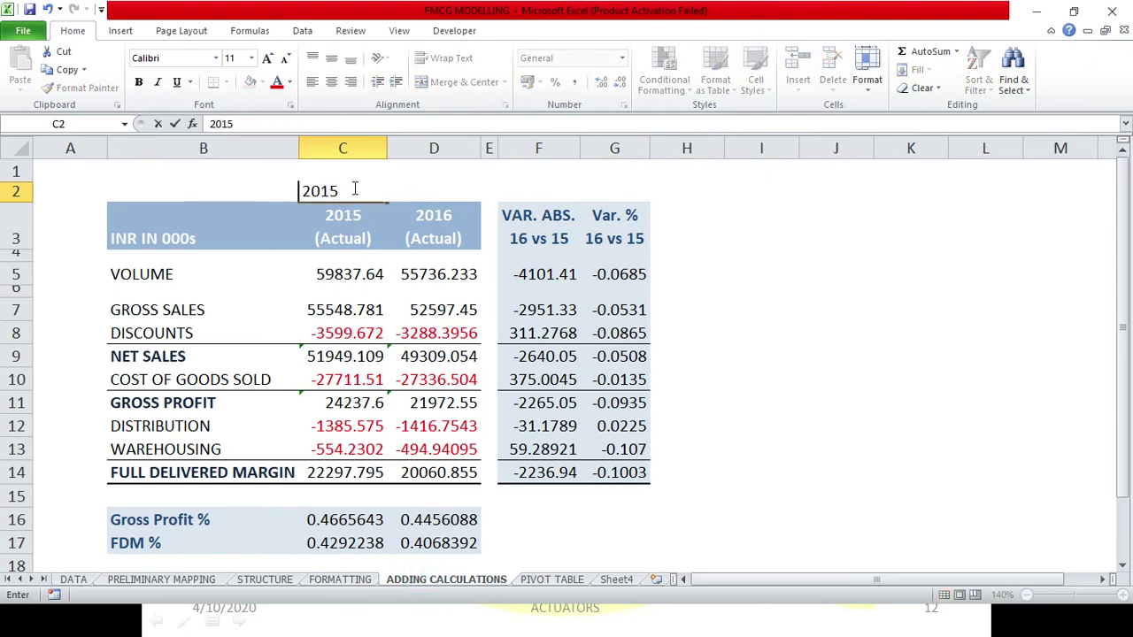
type("5")
key("Return")
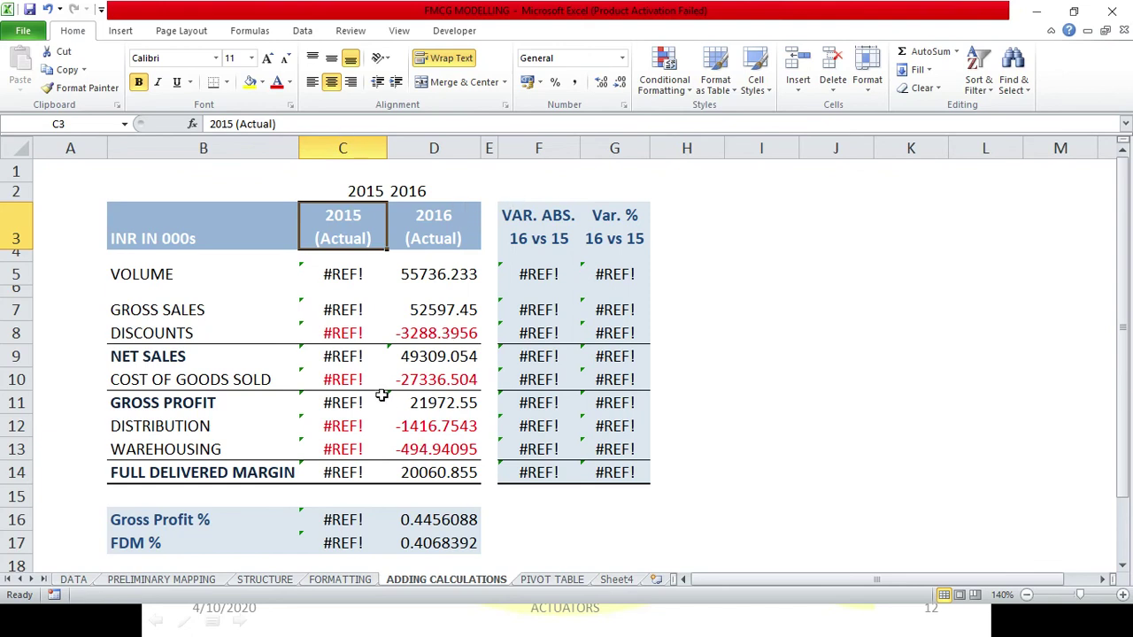
Step: Relink C2 to 'PIVOT TABLE'!B4, restoring Volume 59837.64 and variance -4101.41, then inspect the link
left_click(367, 177)
left_click(367, 190)
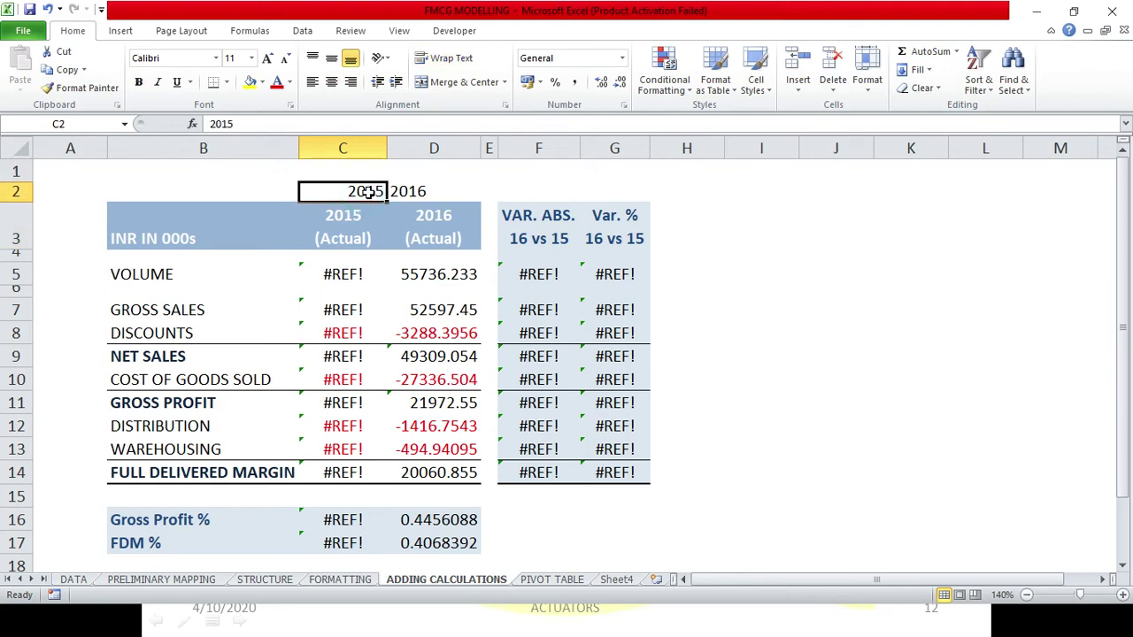
type("=")
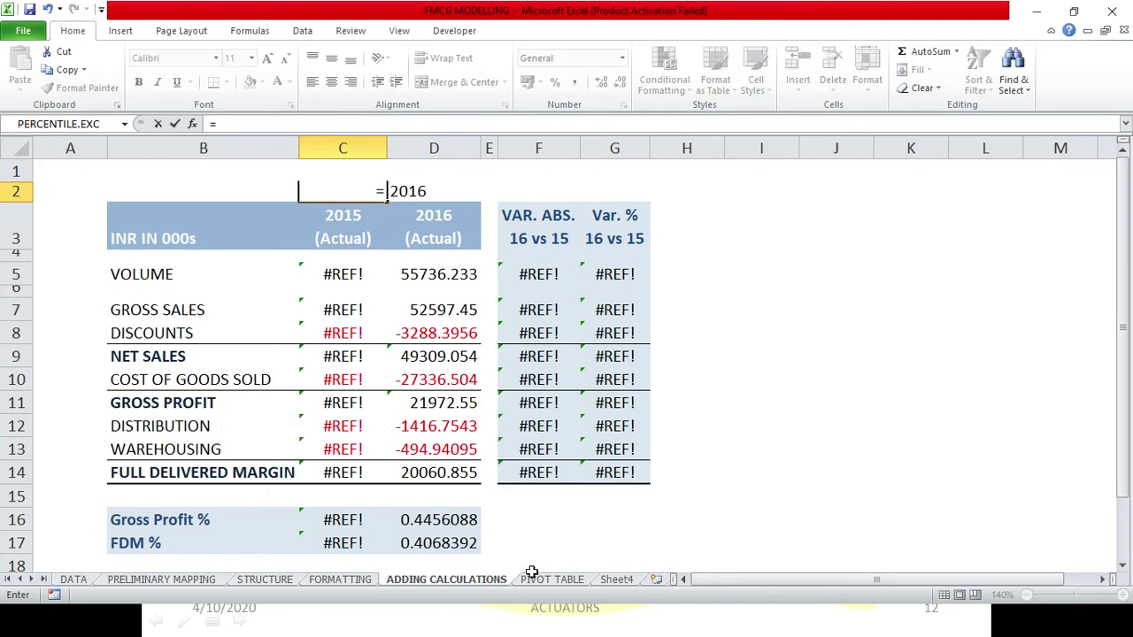
left_click(541, 579)
left_click(151, 166)
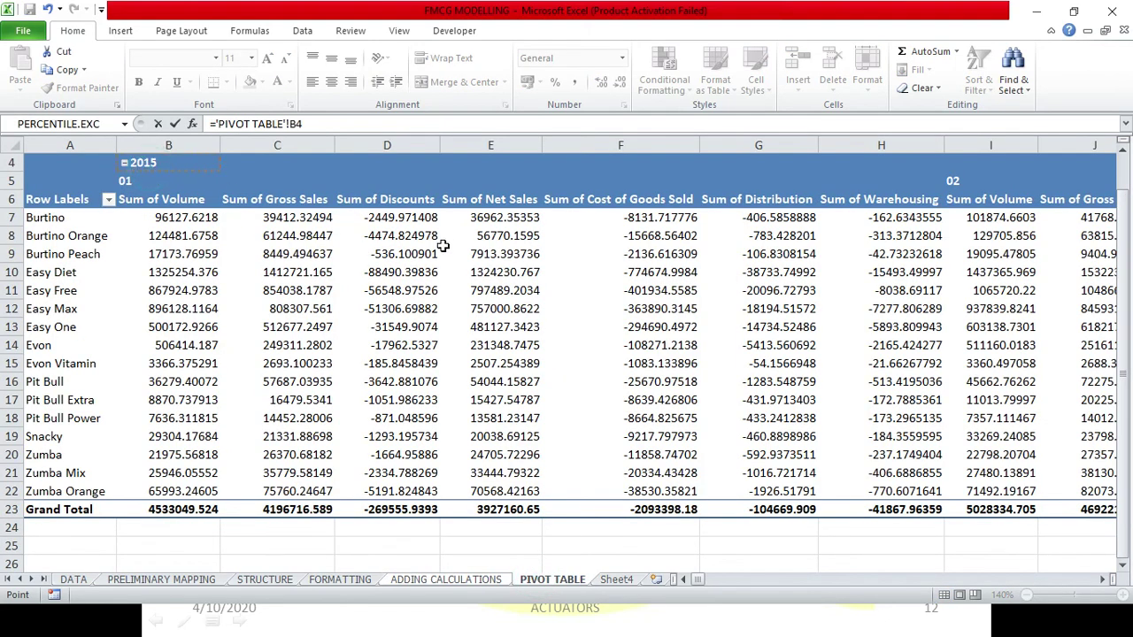
key("Return")
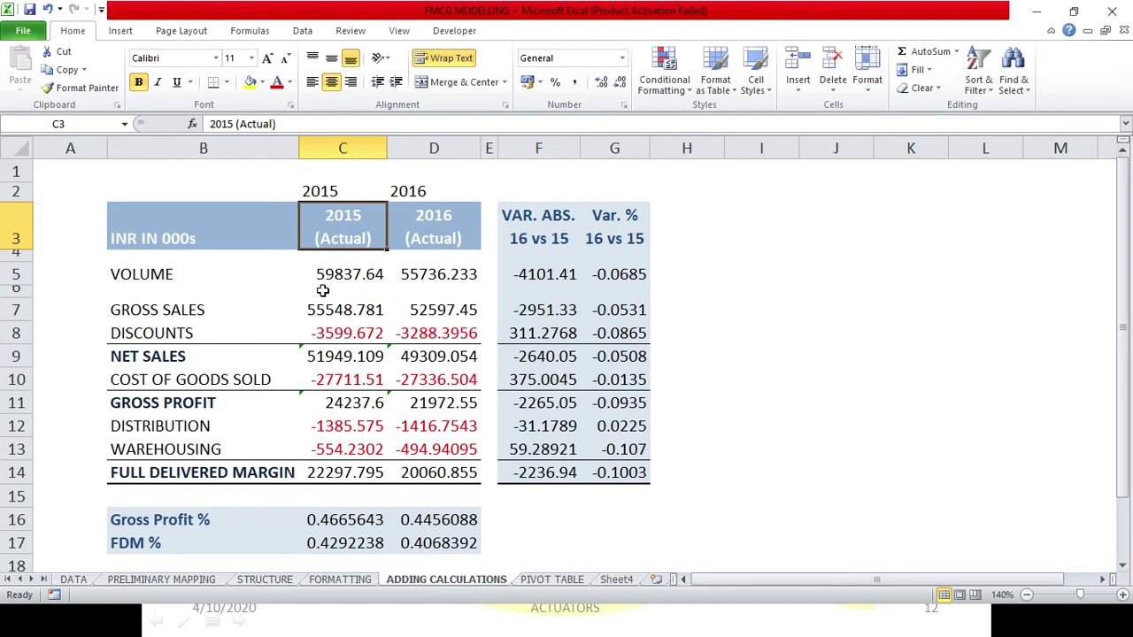
left_click(329, 170)
double_click(327, 190)
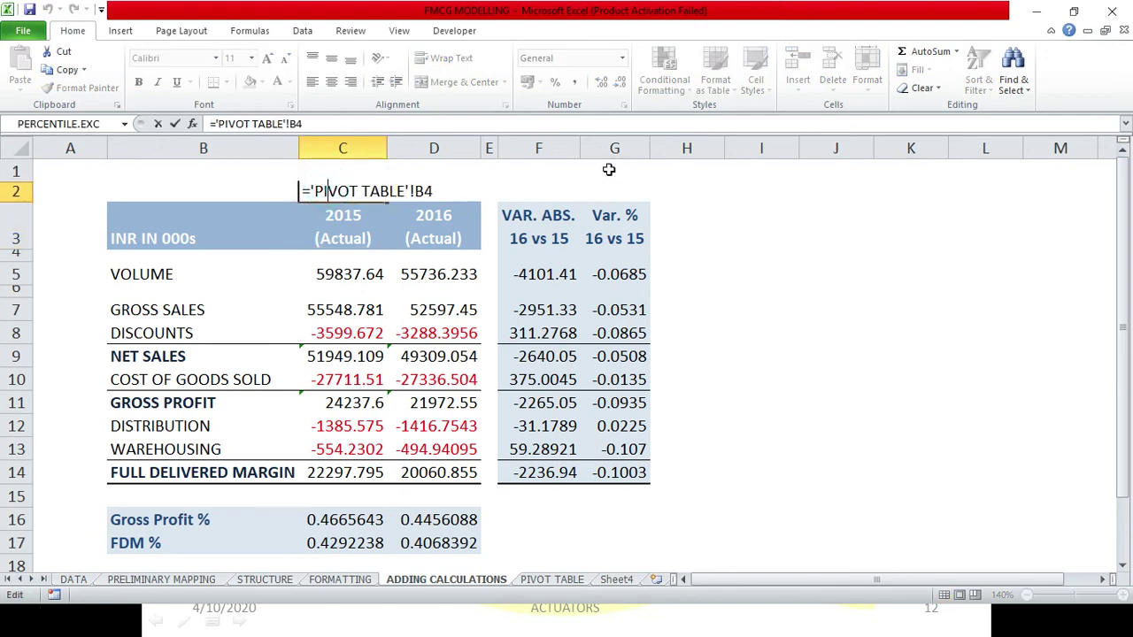
key("Return")
left_click(554, 578)
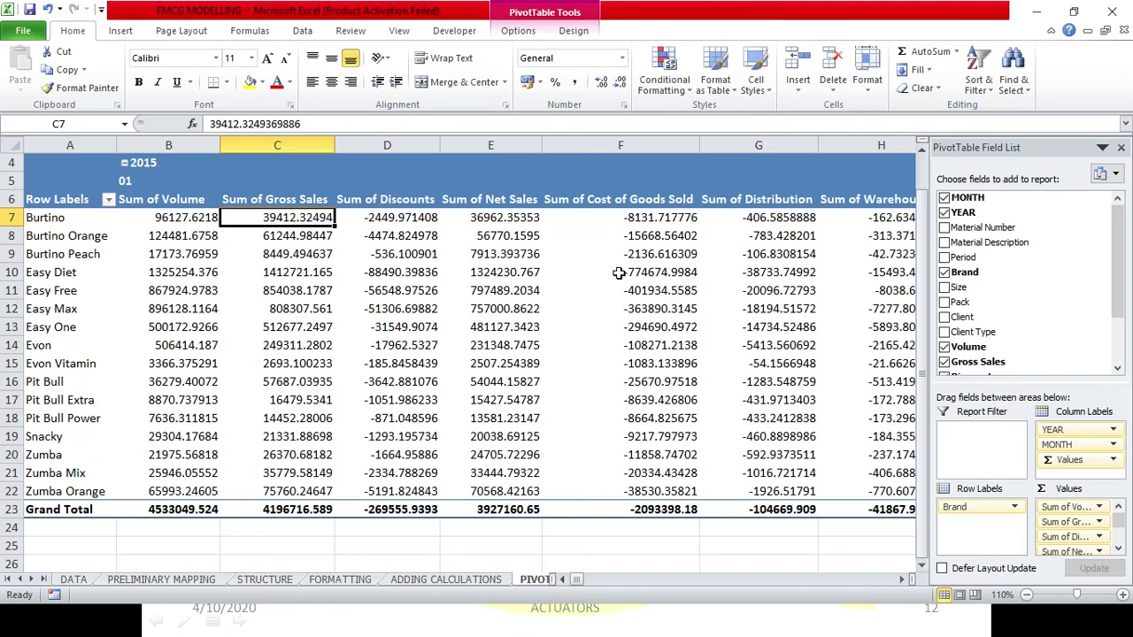
left_click(478, 580)
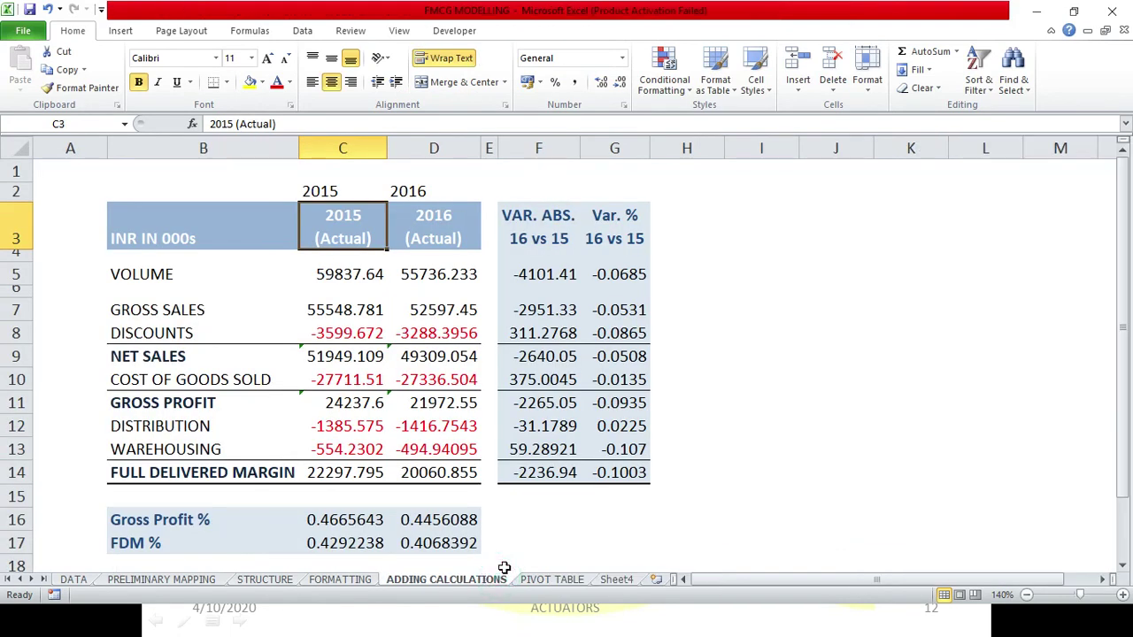